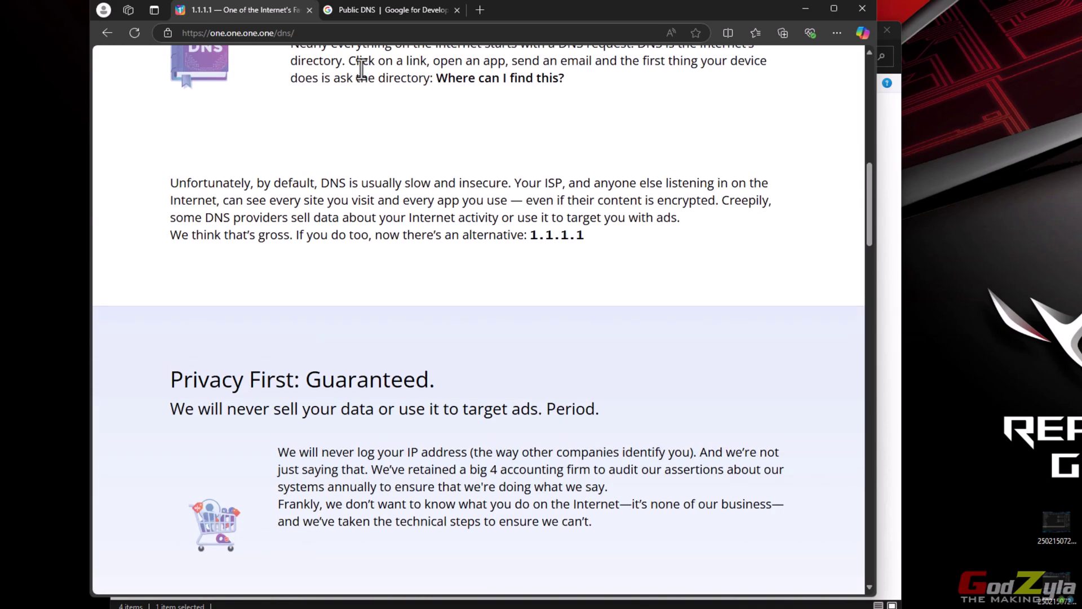
Load 1.1.1.1 in the browser and find the Windows setup instructions on its DNS page
left_click(338, 32)
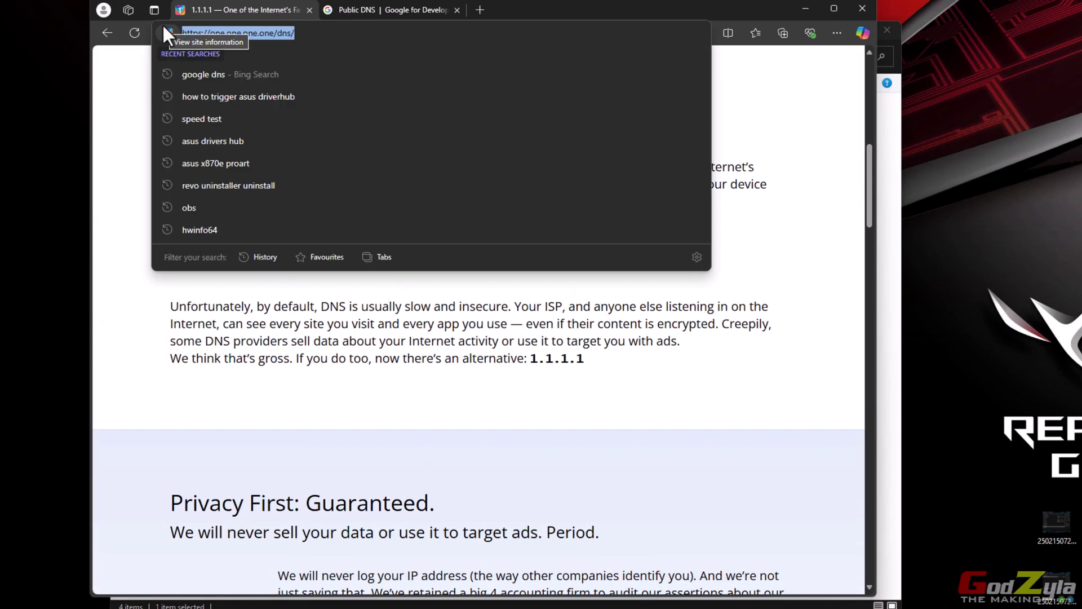
type("1.1.1.1")
key("Return")
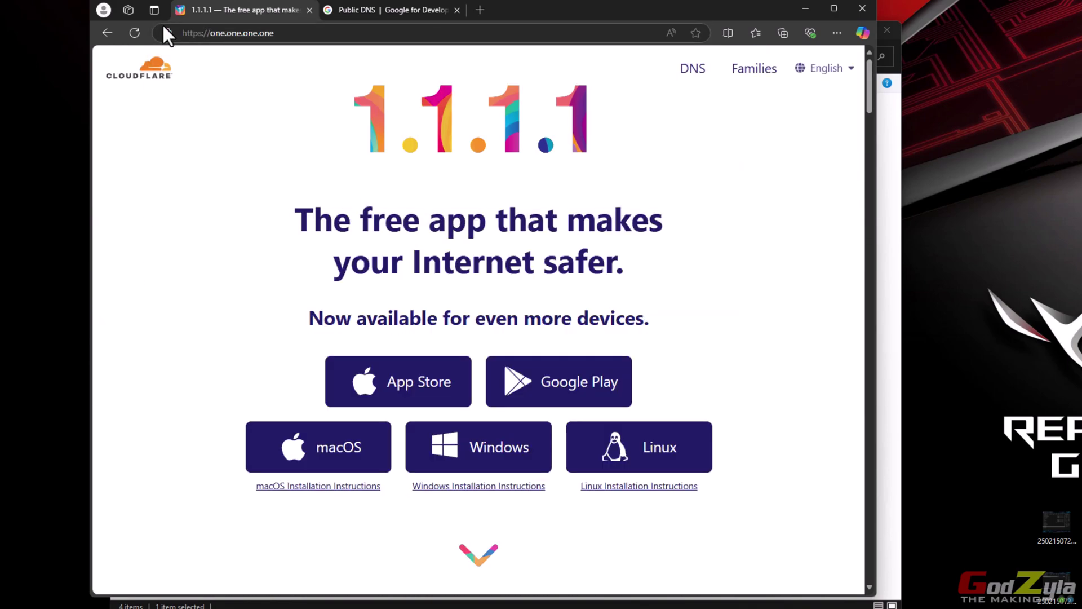
left_click(694, 71)
scroll(611, 255, "down", 20)
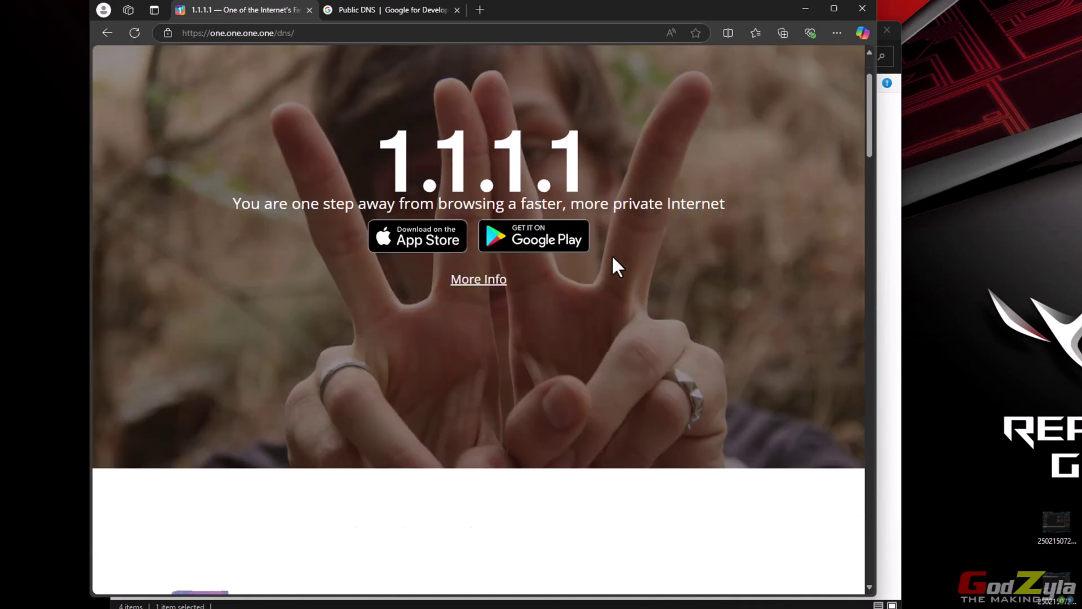
scroll(612, 256, "down", 4)
scroll(612, 256, "up", 3)
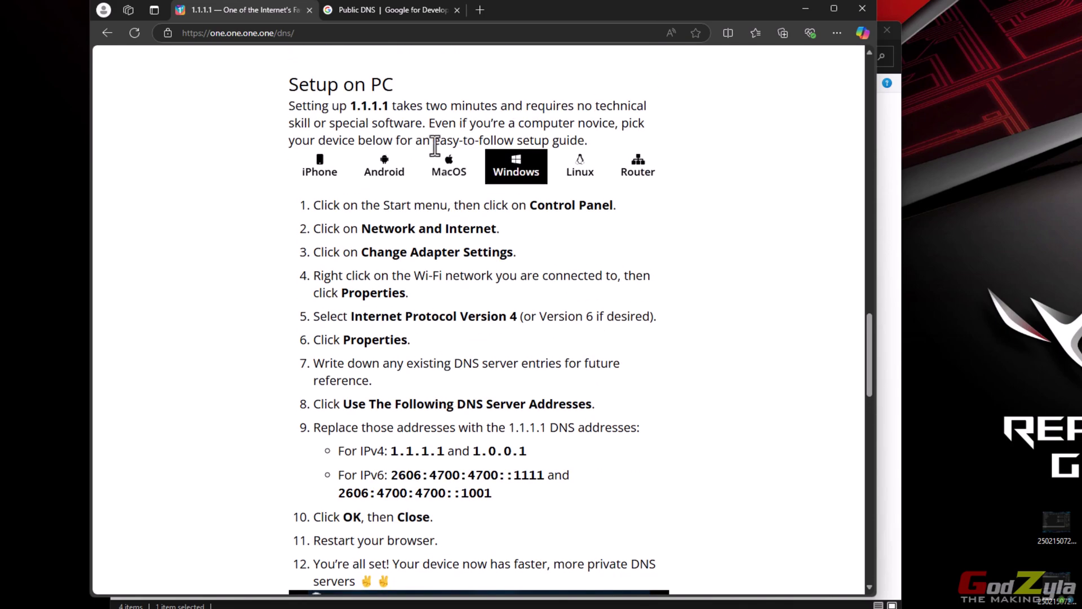
Examine the DNS server addresses listed on the Google Public DNS page
left_click(391, 9)
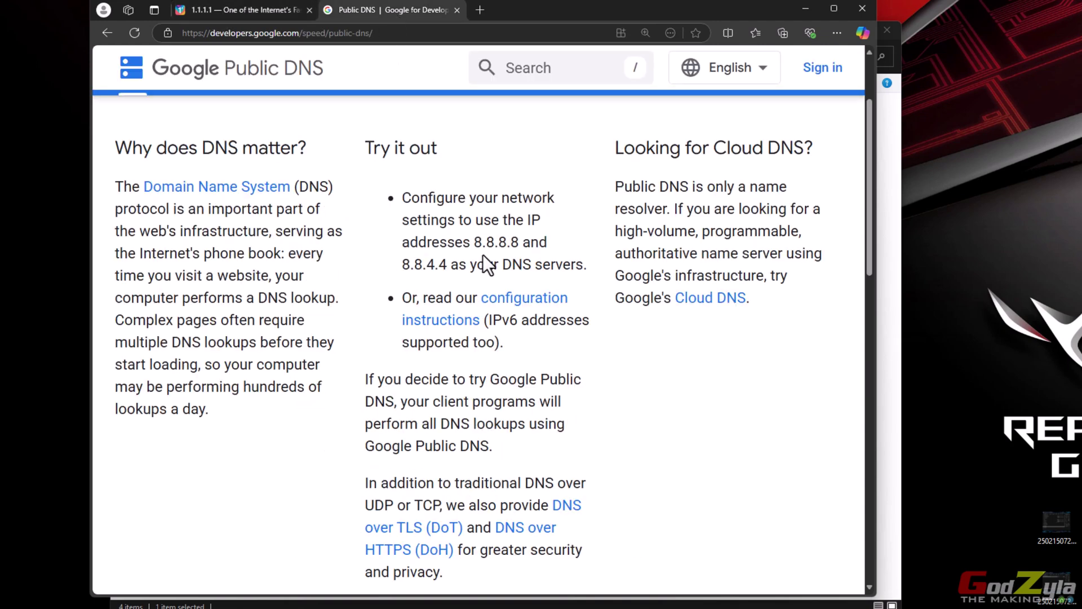
scroll(546, 235, "down", 2)
scroll(580, 324, "up", 3)
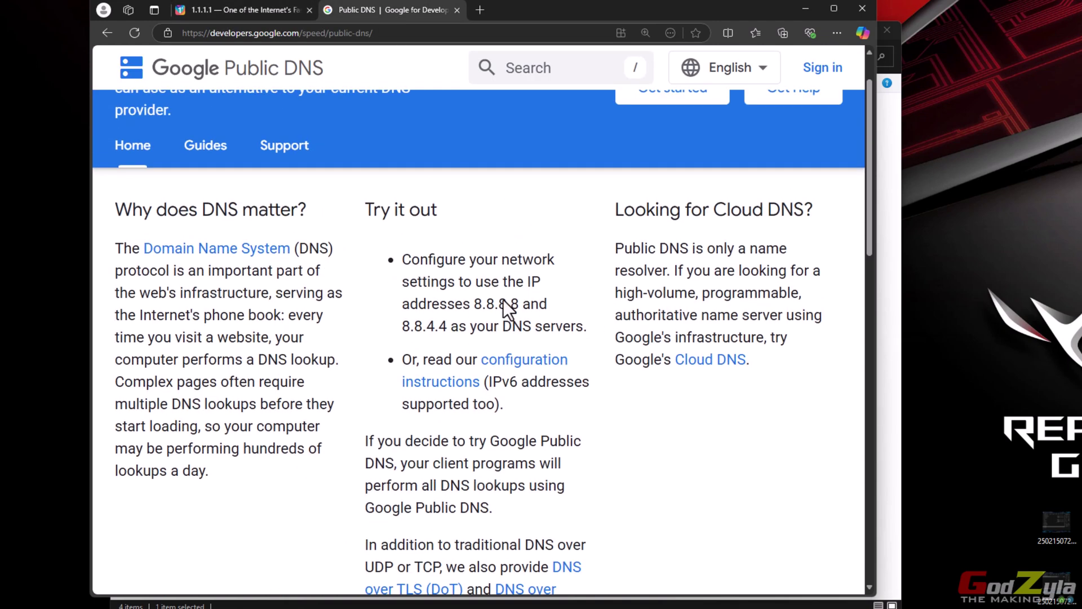
scroll(502, 279, "down", 2)
double_click(477, 180)
left_click(477, 179)
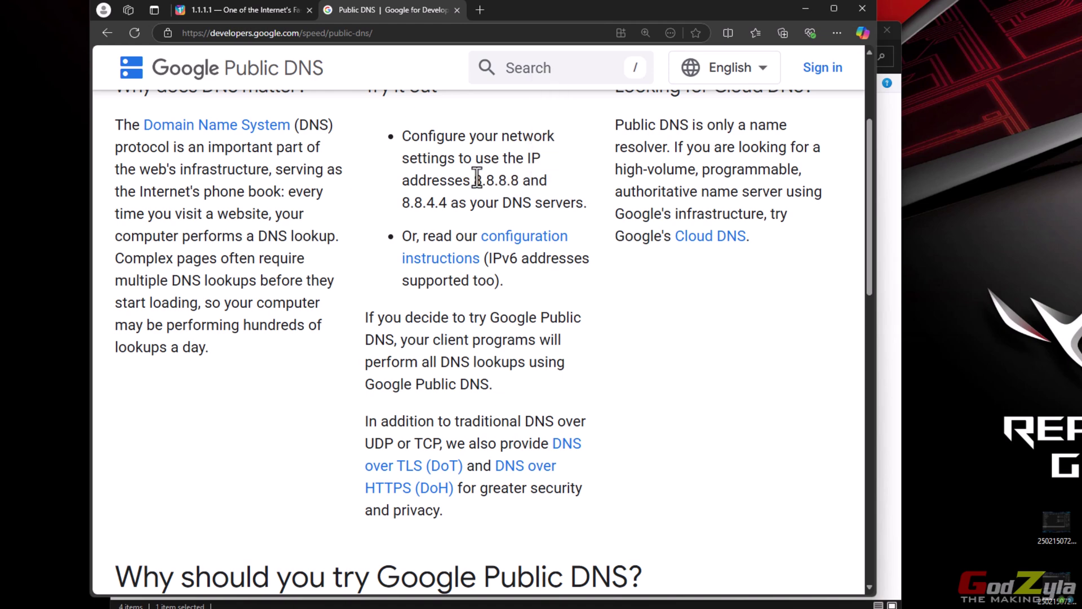
Return to the 1.1.1.1 DNS page and review its speed comparison and Windows setup steps
left_click(242, 9)
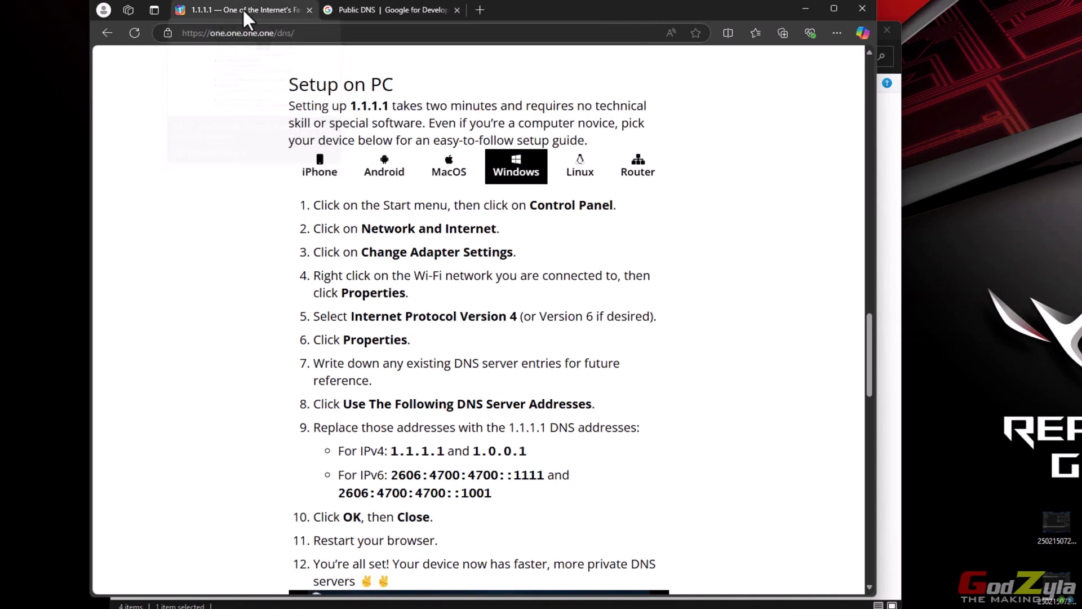
scroll(626, 159, "up", 7)
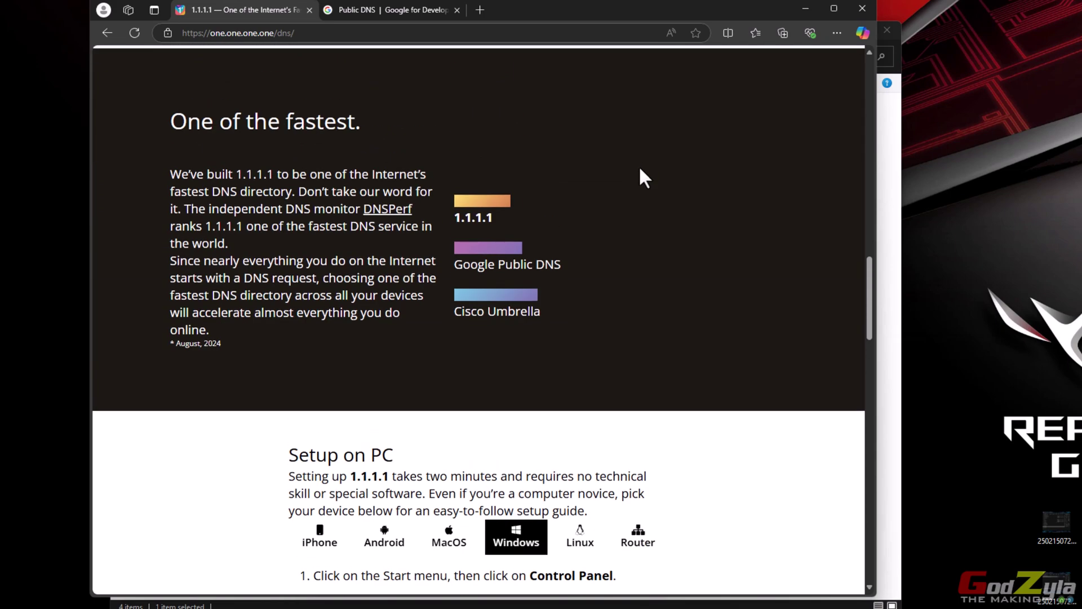
scroll(638, 168, "down", 8)
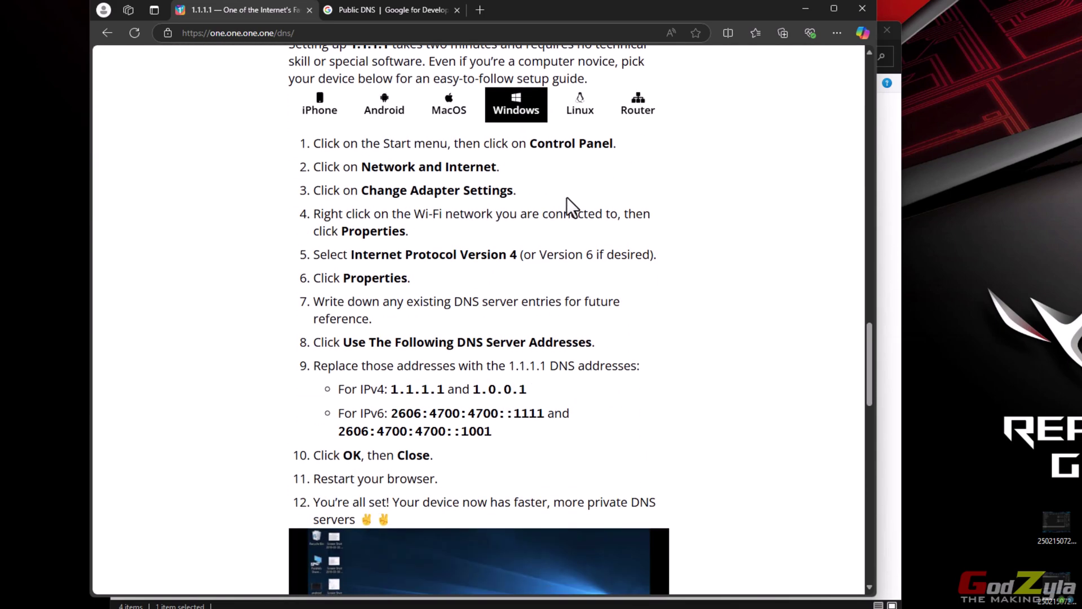
Switch to Network Connections and open the Internet Protocol Version 6 (TCP/IPv6) properties of the Ethernet adapter
left_click(885, 240)
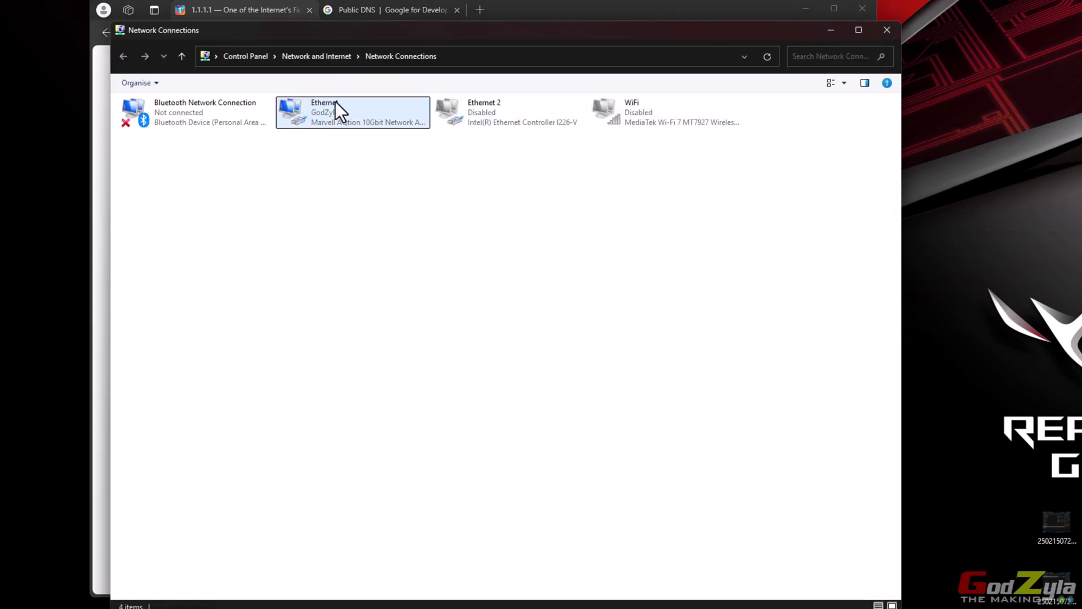
right_click(348, 115)
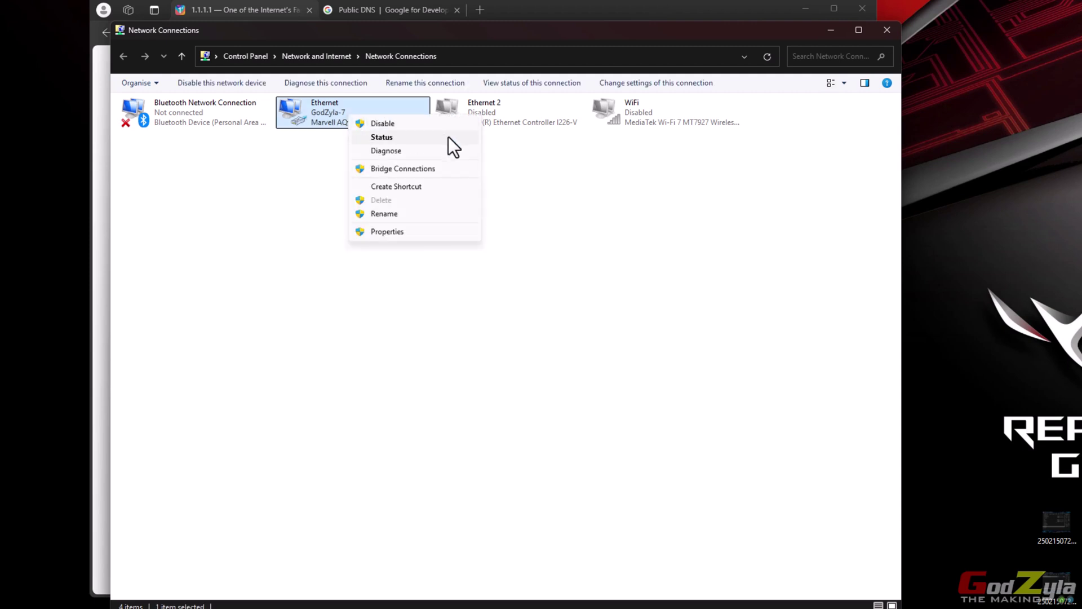
left_click(395, 232)
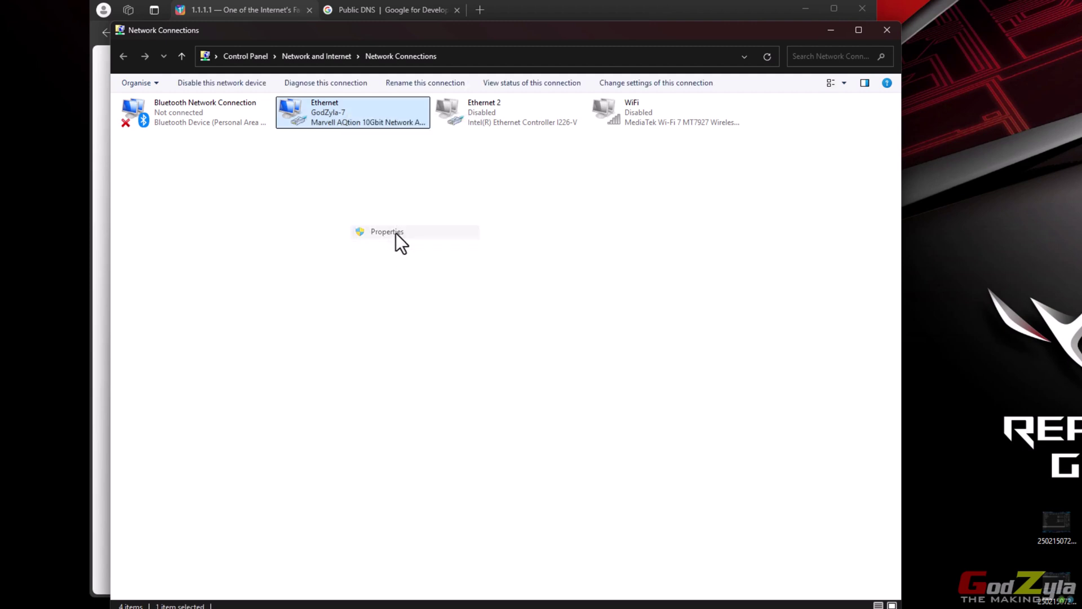
left_click_drag(272, 92, 522, 102)
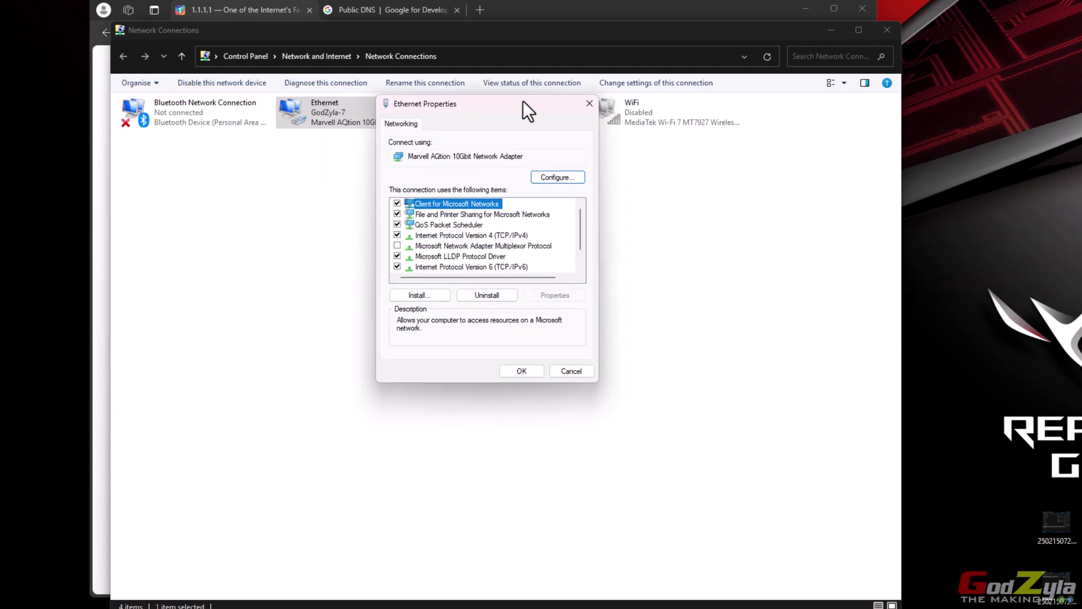
left_click(488, 268)
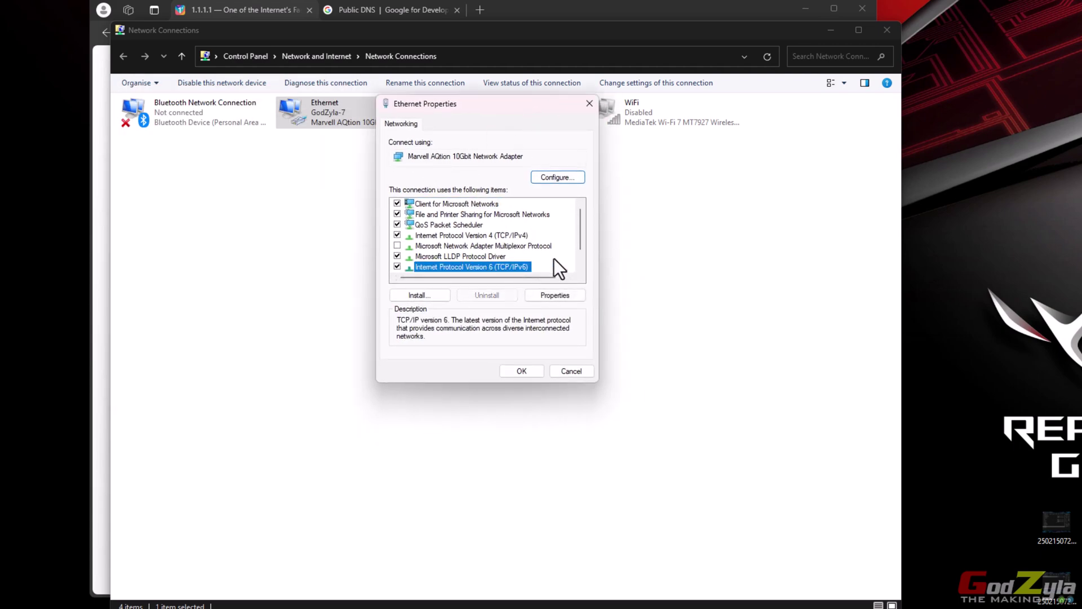
double_click(508, 267)
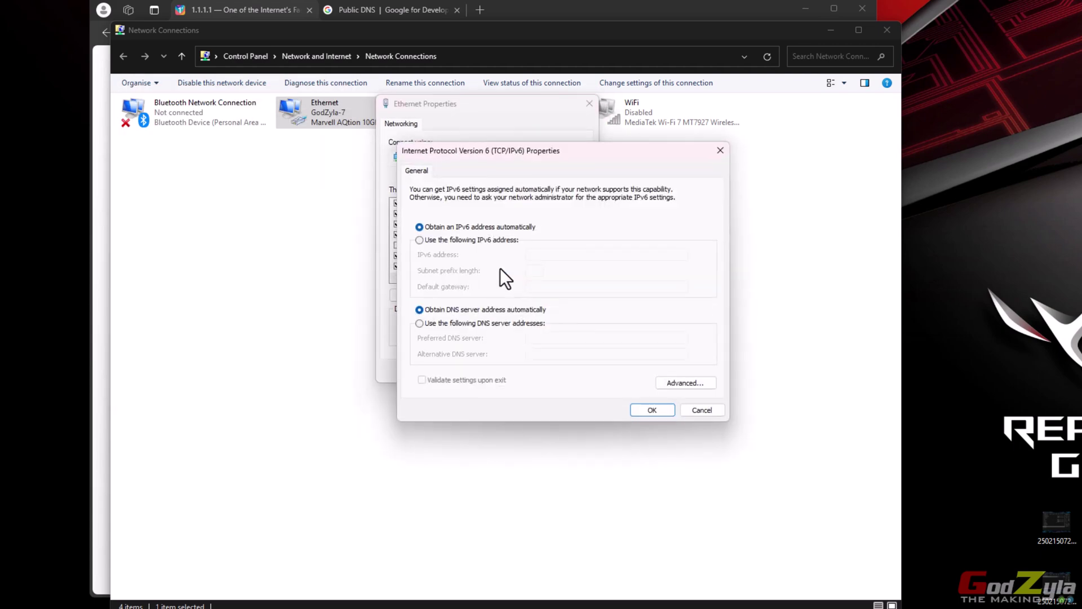
Copy the IPv6 DNS address 2606:4700:4700::1111 from the 1.1.1.1 setup instructions in the browser
left_click(236, 9)
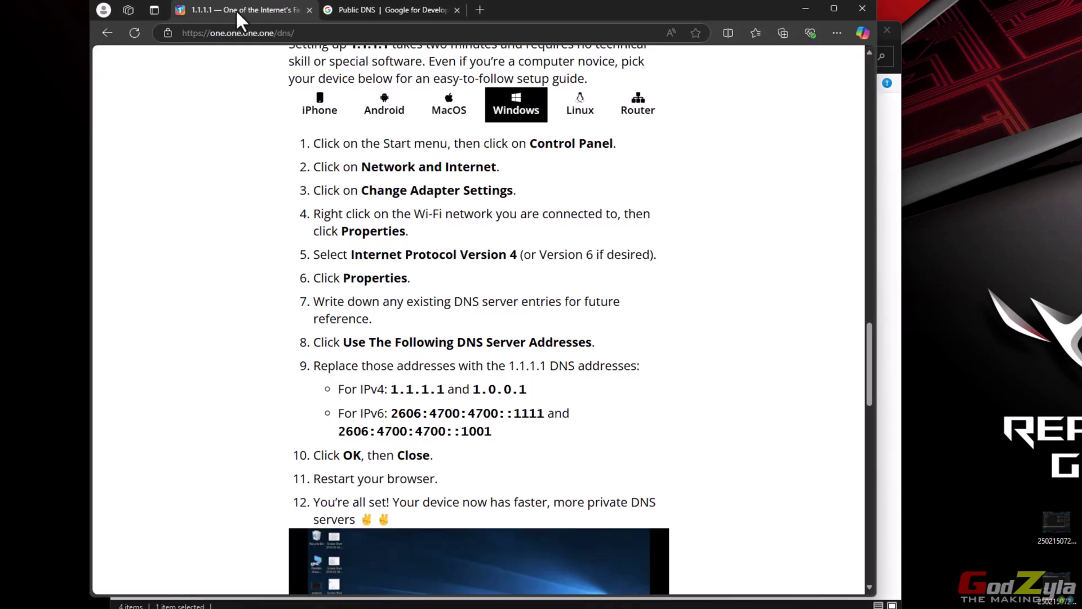
scroll(466, 322, "down", 3)
left_click_drag(364, 204, 437, 204)
left_click_drag(362, 229, 513, 228)
left_click(495, 242)
left_click_drag(395, 228, 550, 231)
left_click(510, 236)
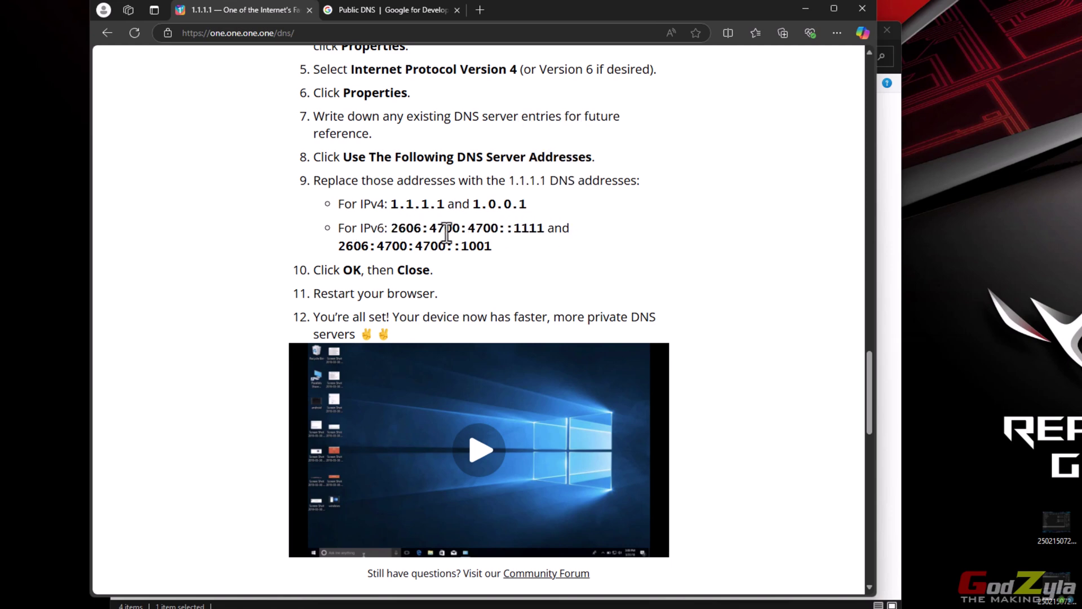
left_click_drag(395, 228, 548, 228)
right_click(534, 227)
left_click(575, 231)
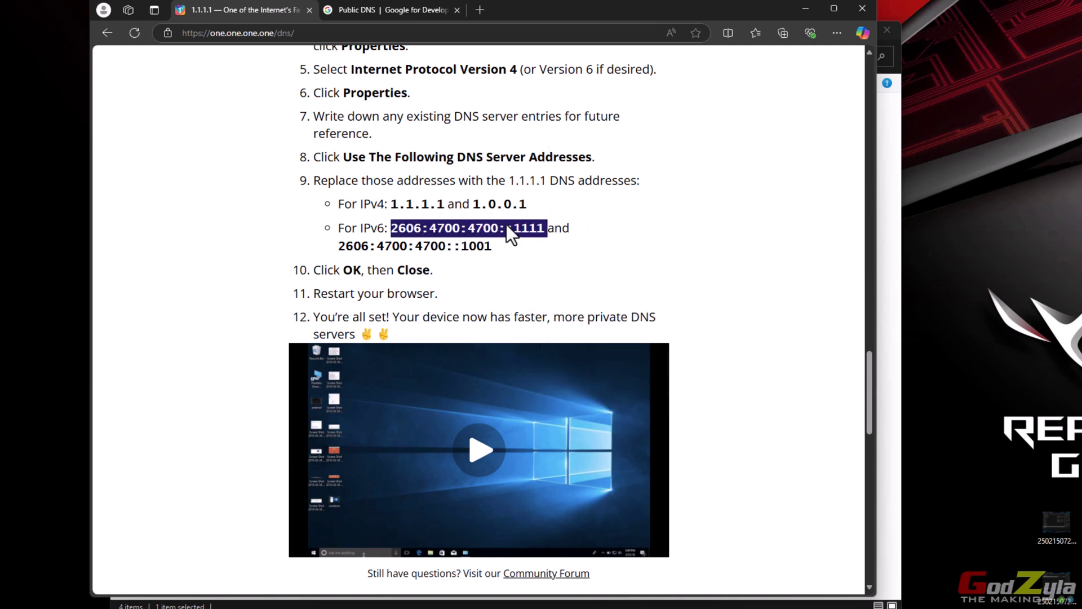
In the Ethernet adapter's IPv6 properties, use custom DNS server addresses with 2606:4700:4700::1111 as the preferred server
left_click(882, 202)
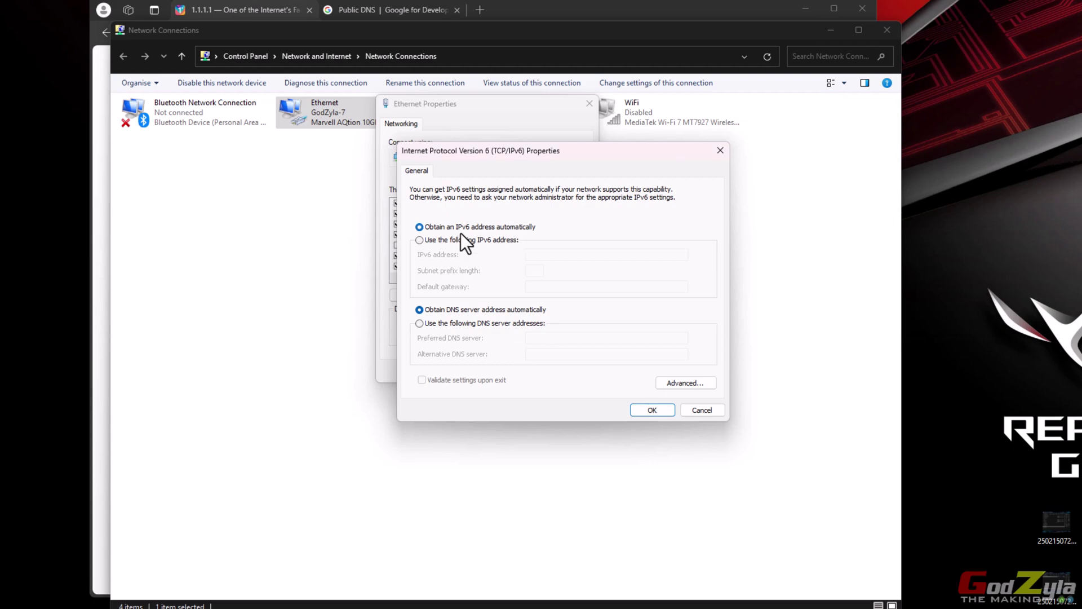
left_click_drag(509, 154, 599, 146)
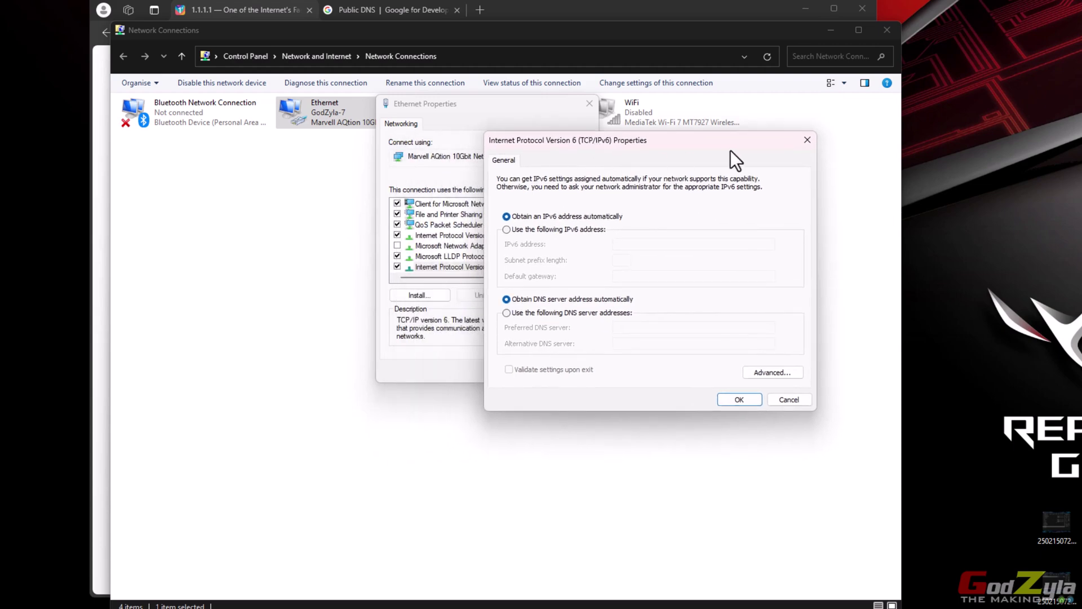
left_click(806, 148)
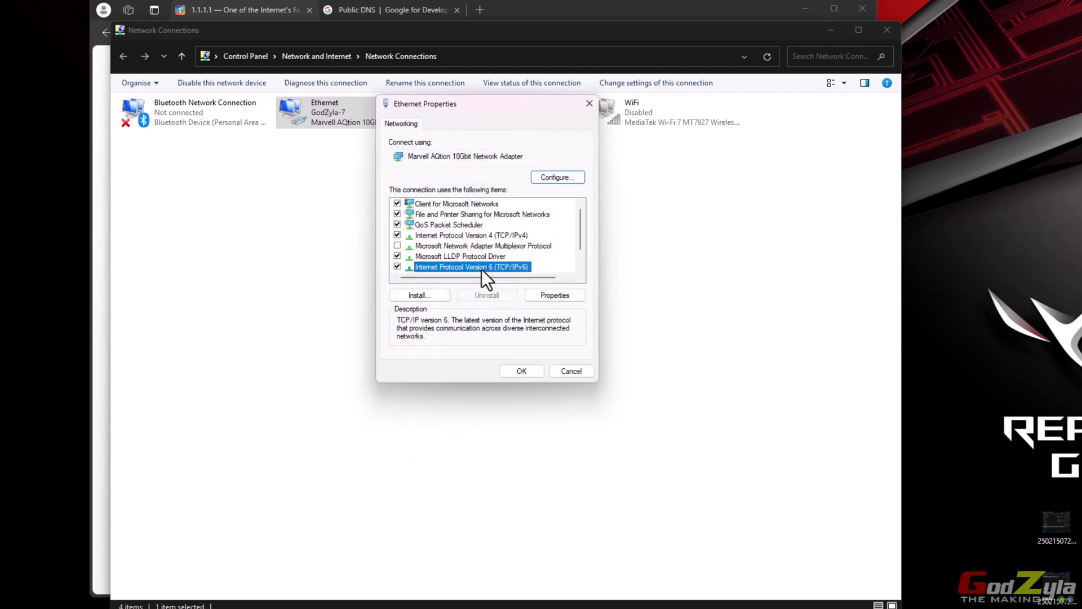
double_click(473, 265)
left_click(460, 326)
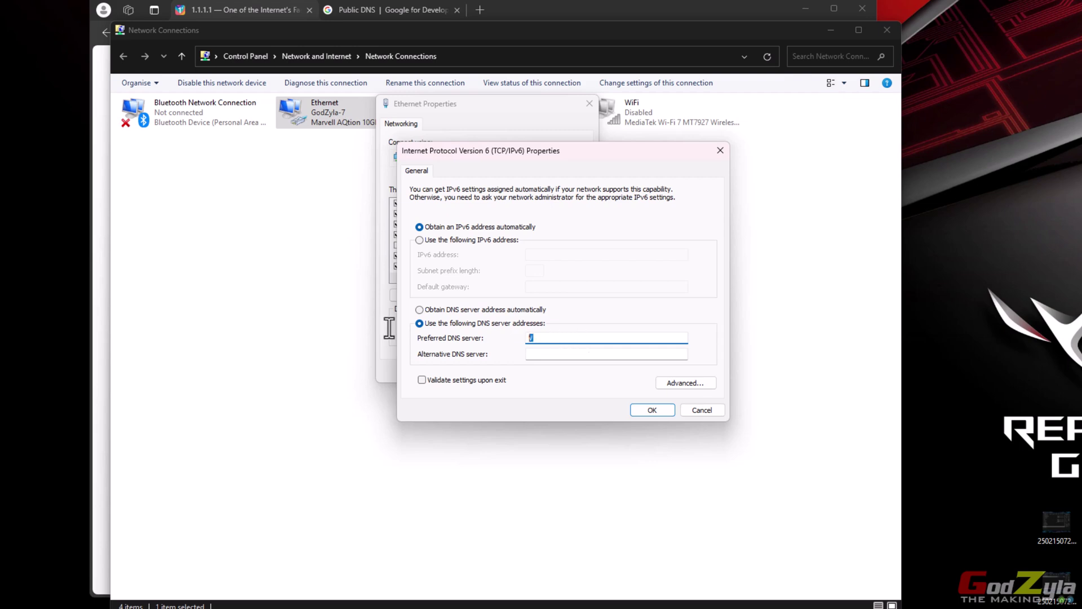
key("ctrl+v")
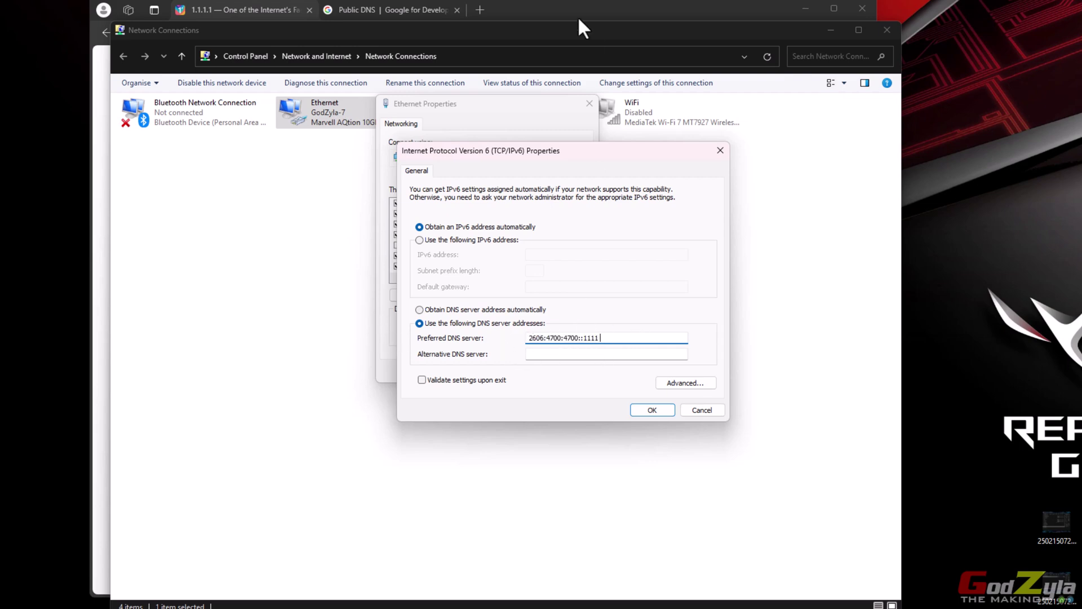
Copy 2606:4700:4700::1001 from the 1.1.1.1 setup instructions and enter it as the alternative IPv6 DNS server
left_click(566, 2)
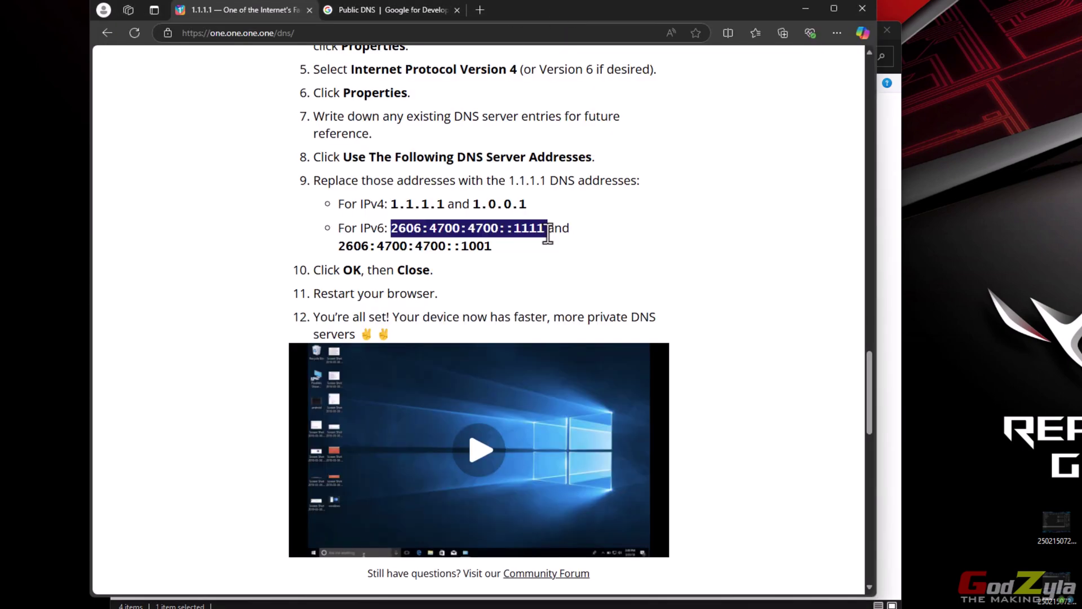
left_click_drag(512, 251, 323, 253)
key("ctrl+c")
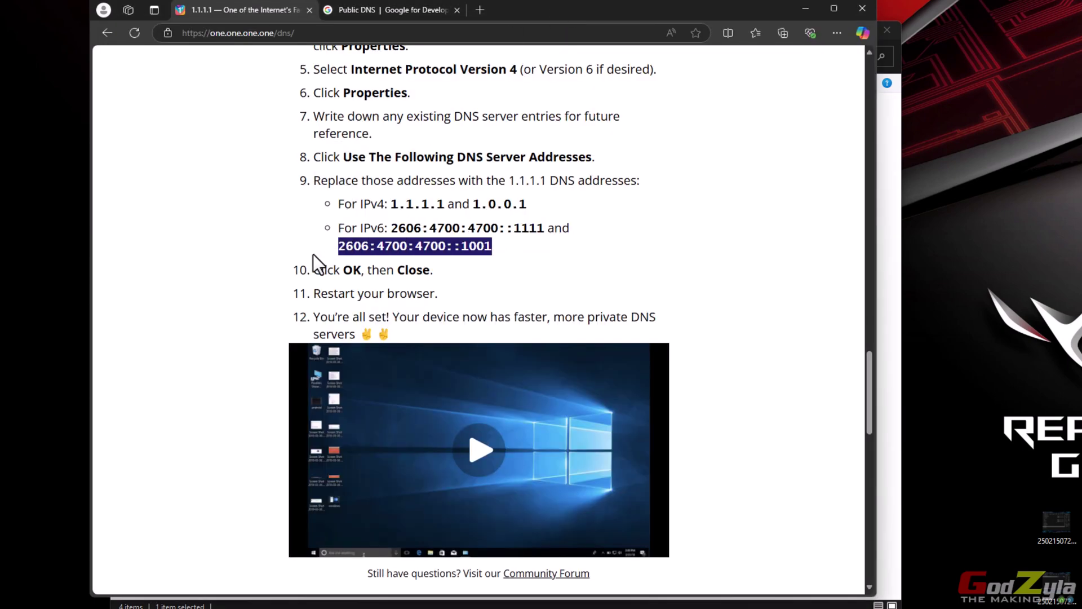
key("alt+Tab")
left_click(597, 354)
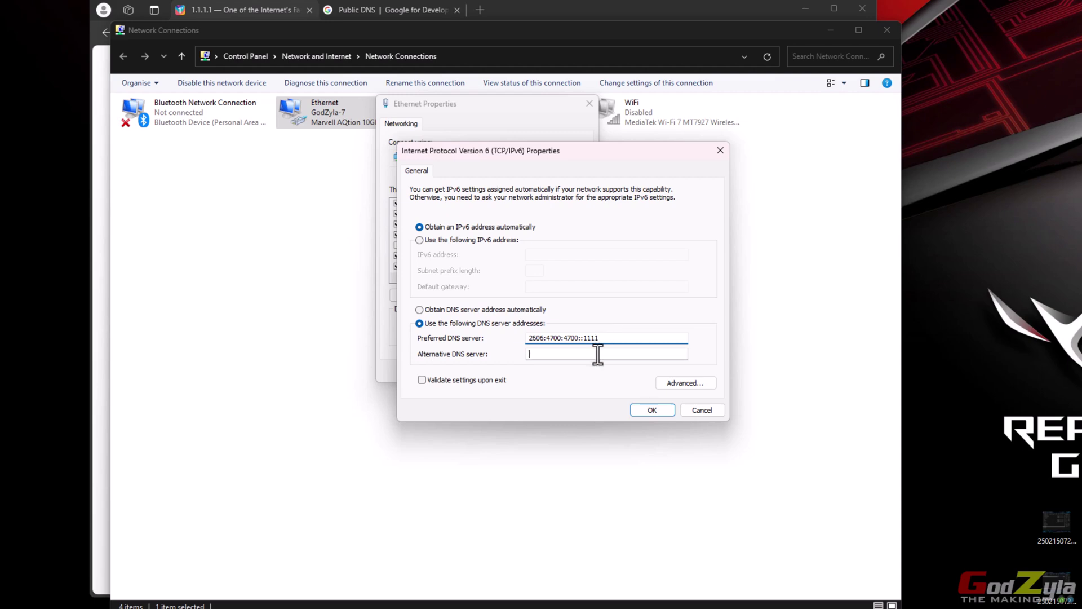
key("ctrl+v")
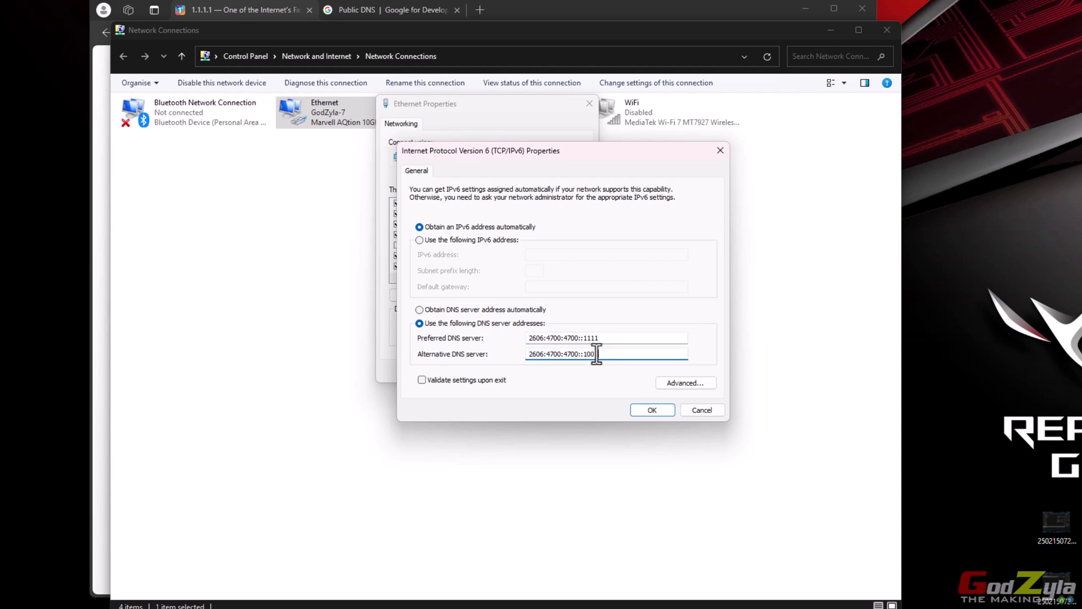
Confirm the IPv6 DNS settings and save the Ethernet adapter's properties
left_click(654, 408)
left_click(708, 314)
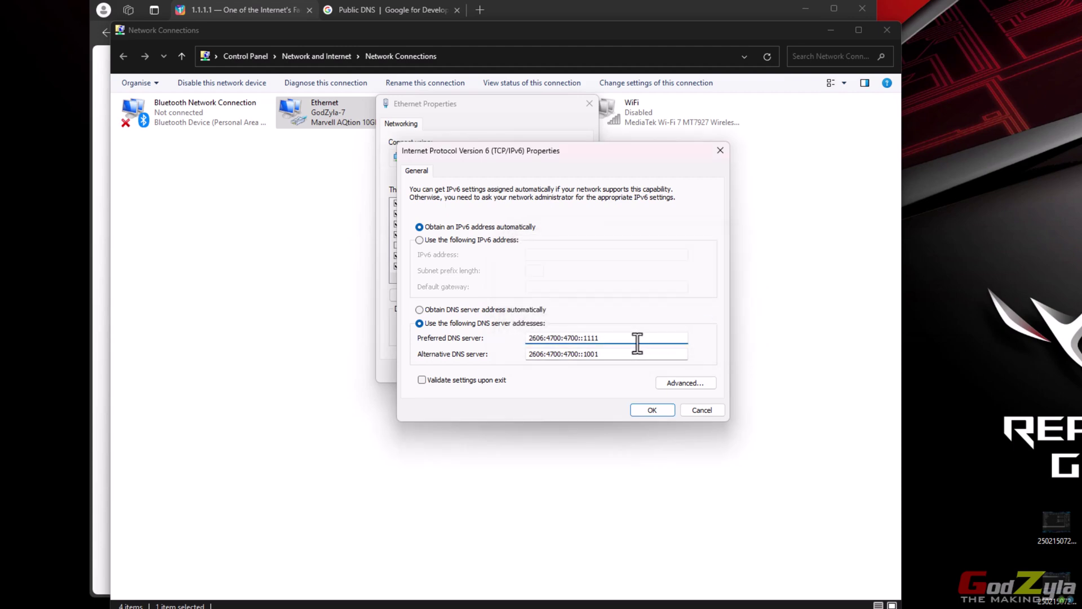
left_click(640, 410)
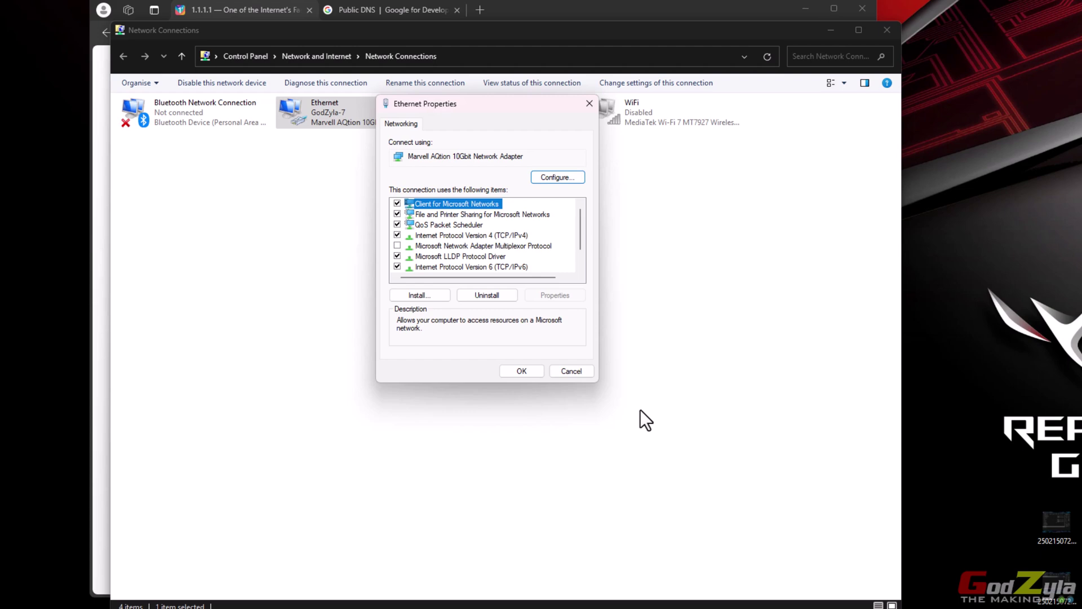
left_click(524, 367)
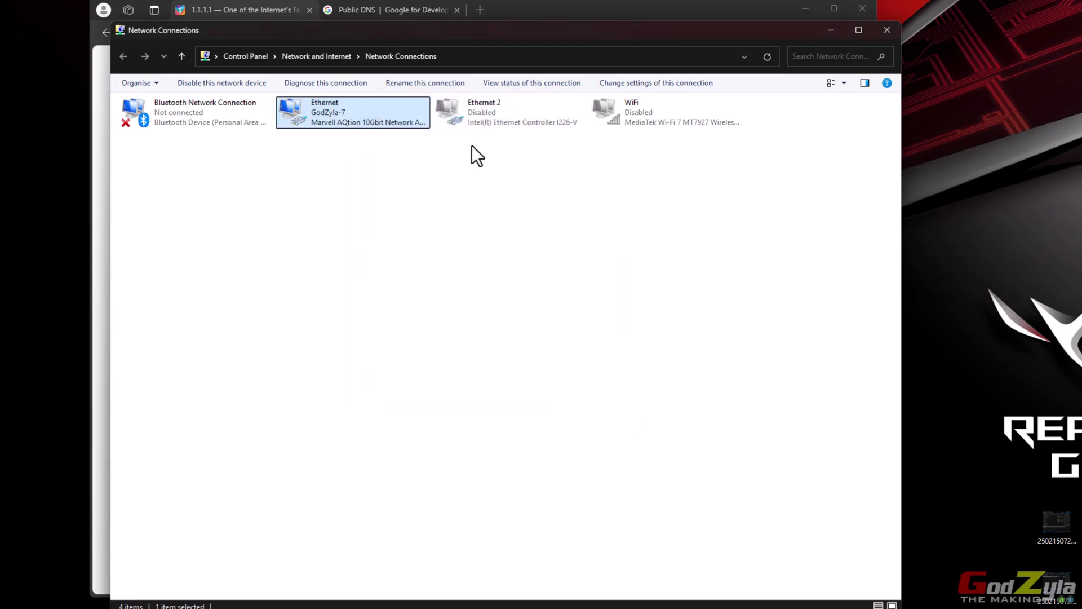
Open the properties of the Ethernet 2 adapter and move the dialog clear of the adapter's entry
right_click(492, 119)
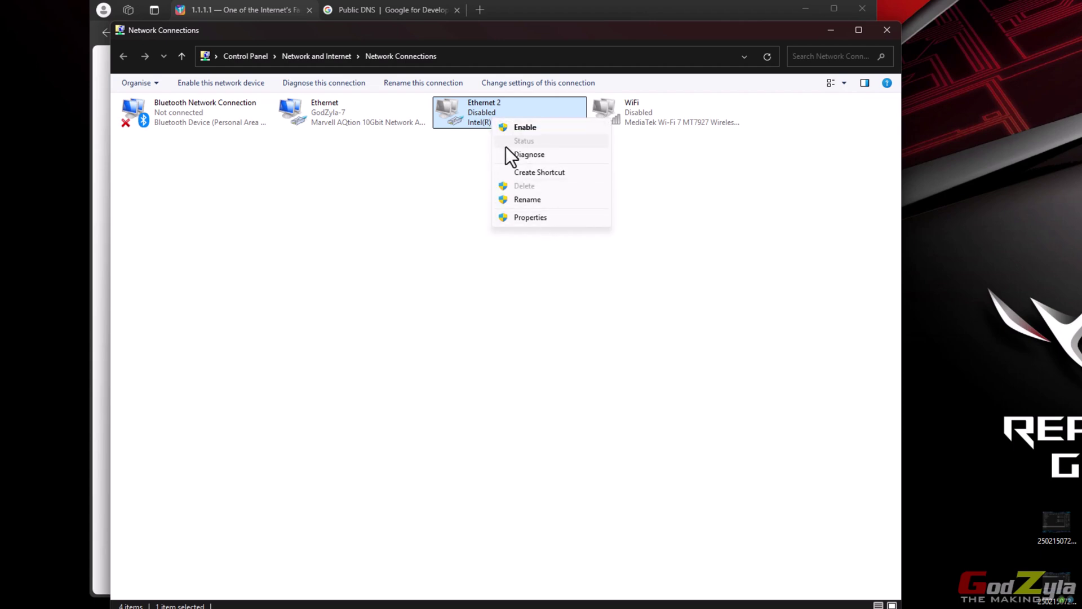
left_click(522, 217)
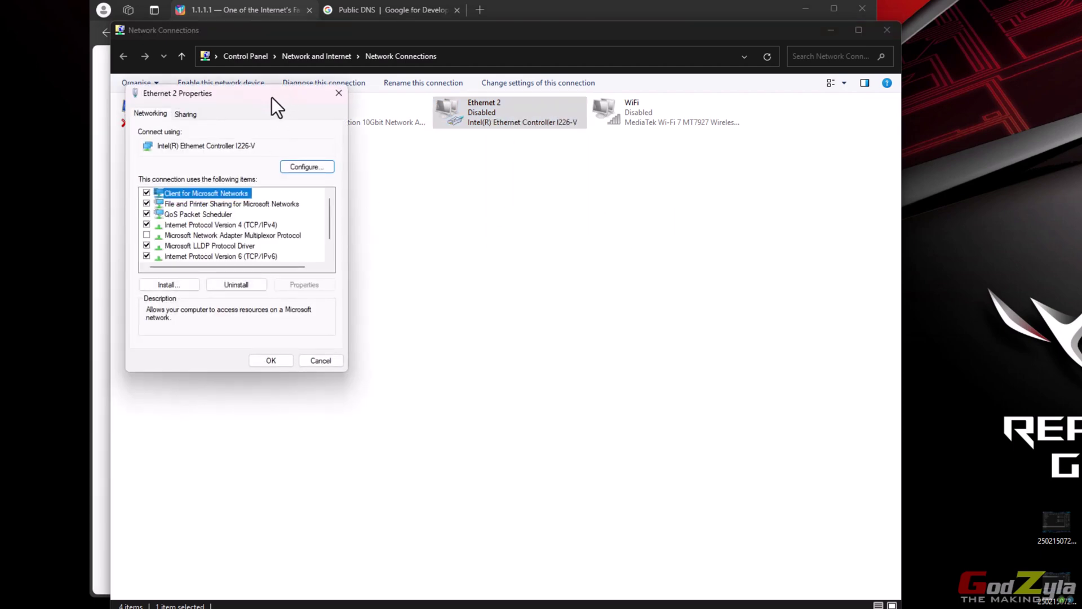
left_click_drag(695, 165, 662, 141)
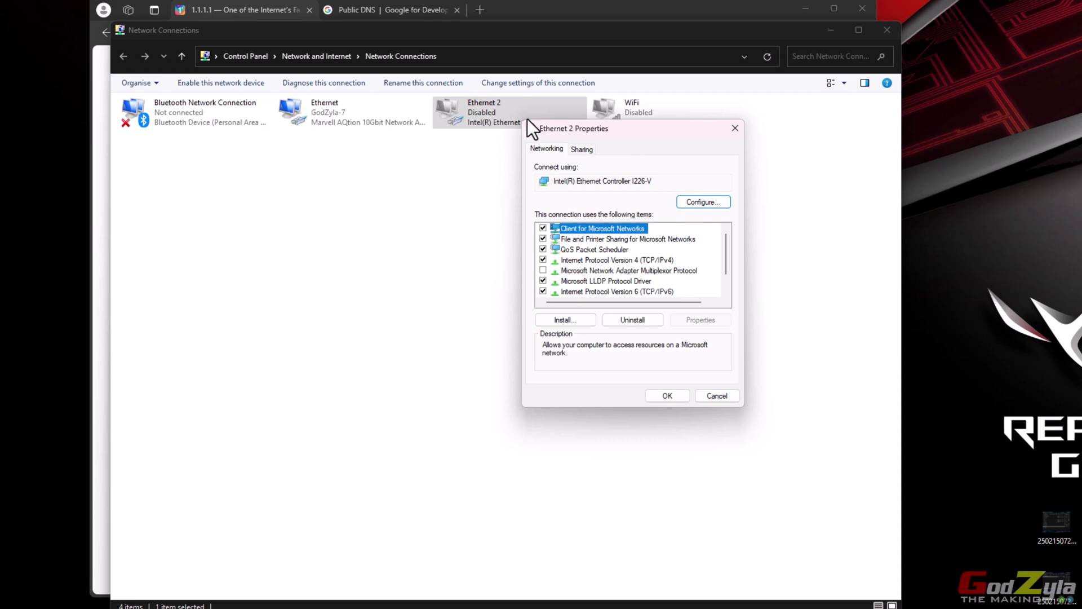
left_click_drag(575, 127, 614, 134)
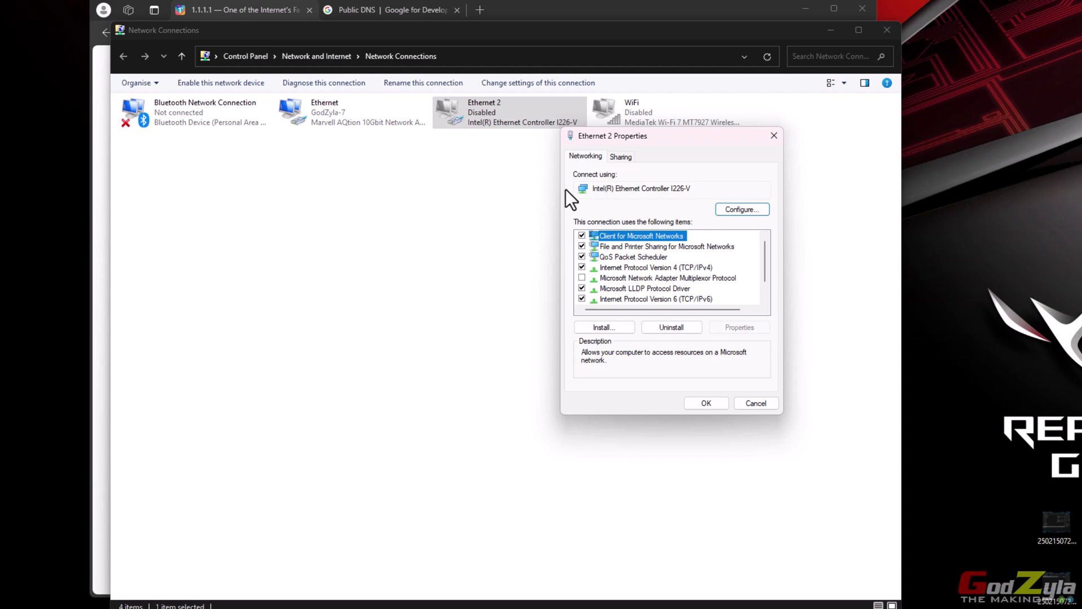
In the Ethernet 2 adapter's IPv6 properties, use custom DNS server addresses with 2606:4700:4700::1111 as the preferred server
left_click(689, 299)
left_click(755, 327)
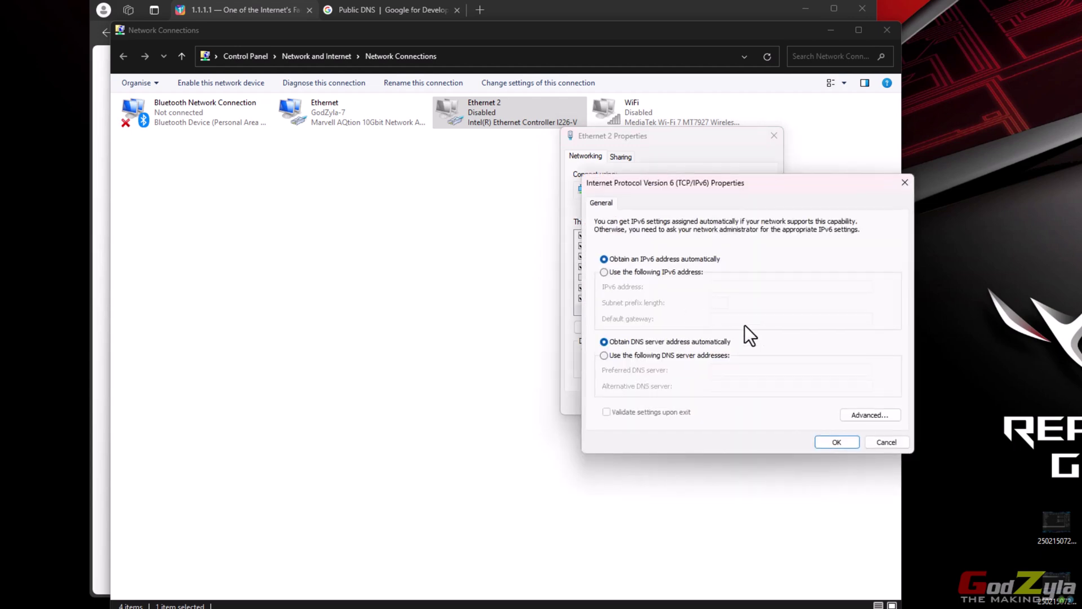
left_click(681, 358)
left_click(758, 372)
type("2606:4700:4700::1001")
left_click(763, 387)
double_click(789, 371)
key("ctrl+c")
left_click_drag(777, 371, 806, 359)
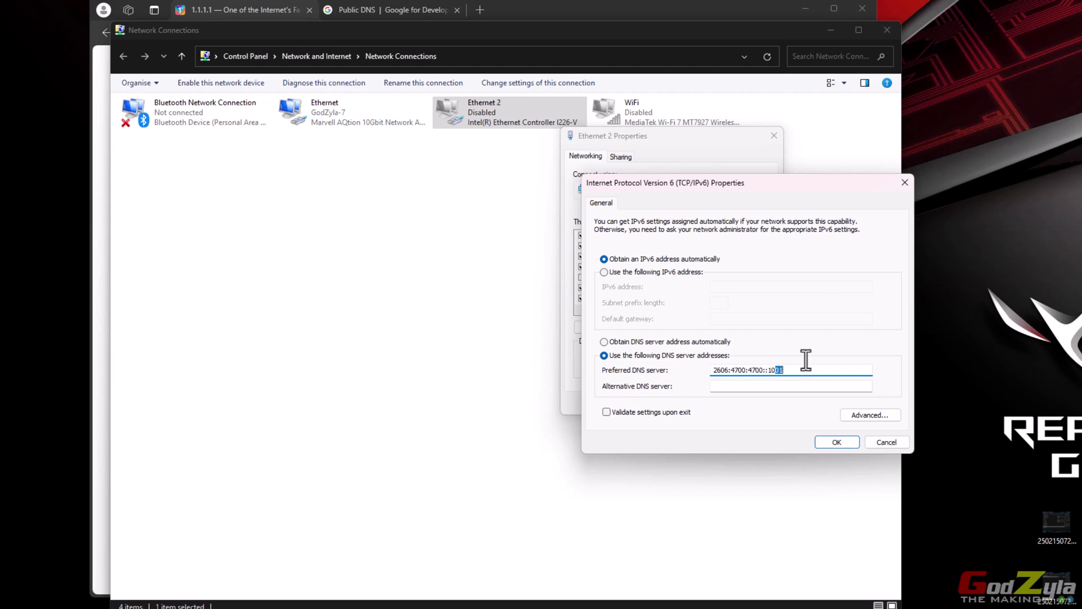
Enter 2606:4700:4700::1001 as the alternative IPv6 DNS server and save the Ethernet 2 adapter's properties
left_click(821, 387)
key("ctrl+v")
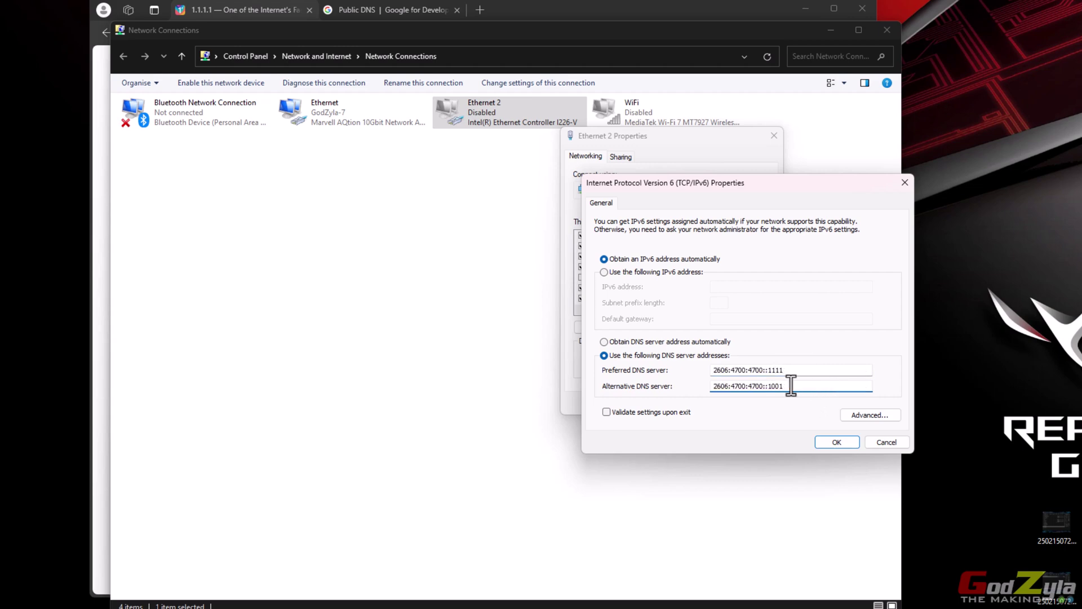
left_click(845, 439)
left_click(709, 406)
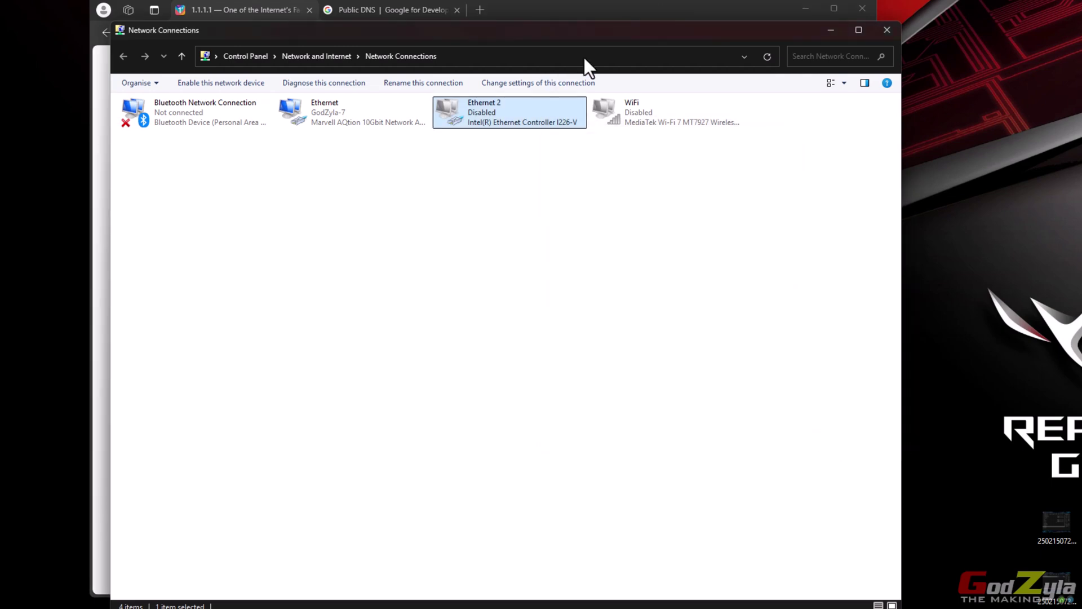
Open the WiFi adapter's IPv6 properties and choose to use custom DNS server addresses
right_click(634, 113)
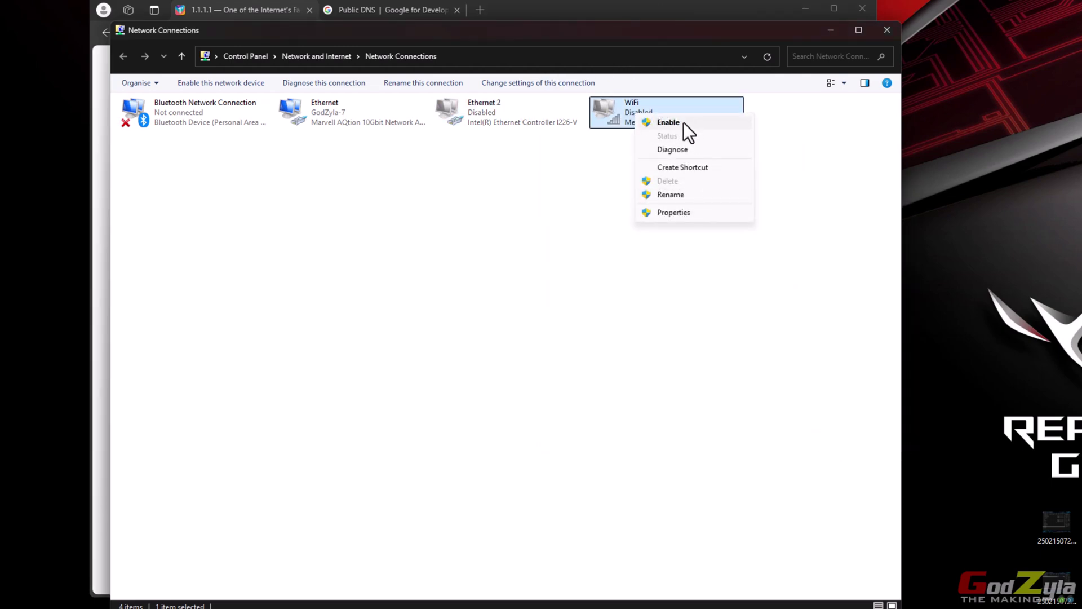
left_click(689, 214)
left_click_drag(298, 94, 709, 140)
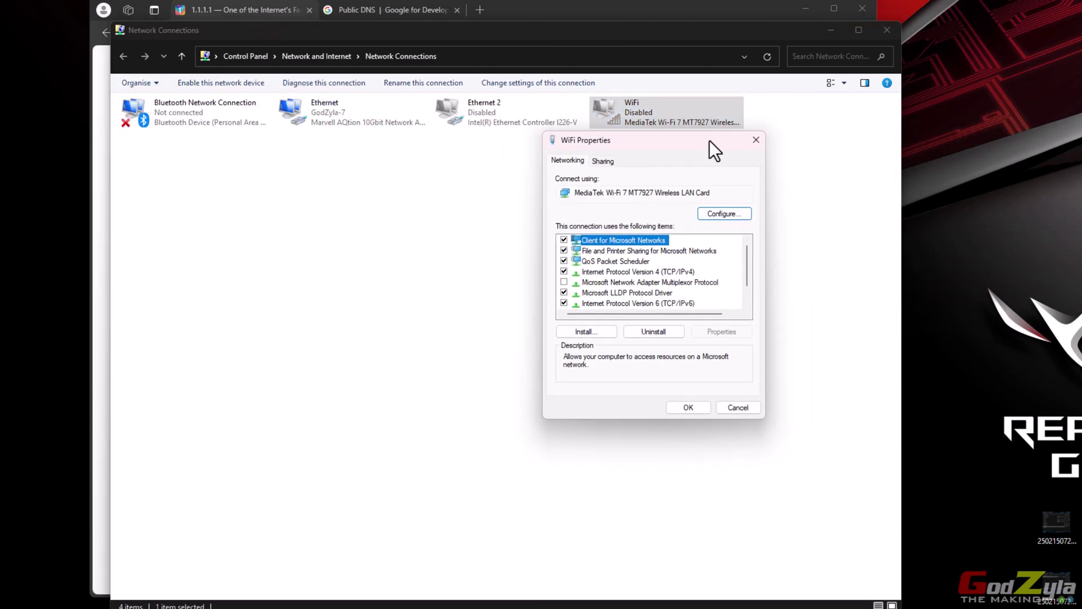
double_click(654, 303)
left_click(627, 360)
left_click(725, 376)
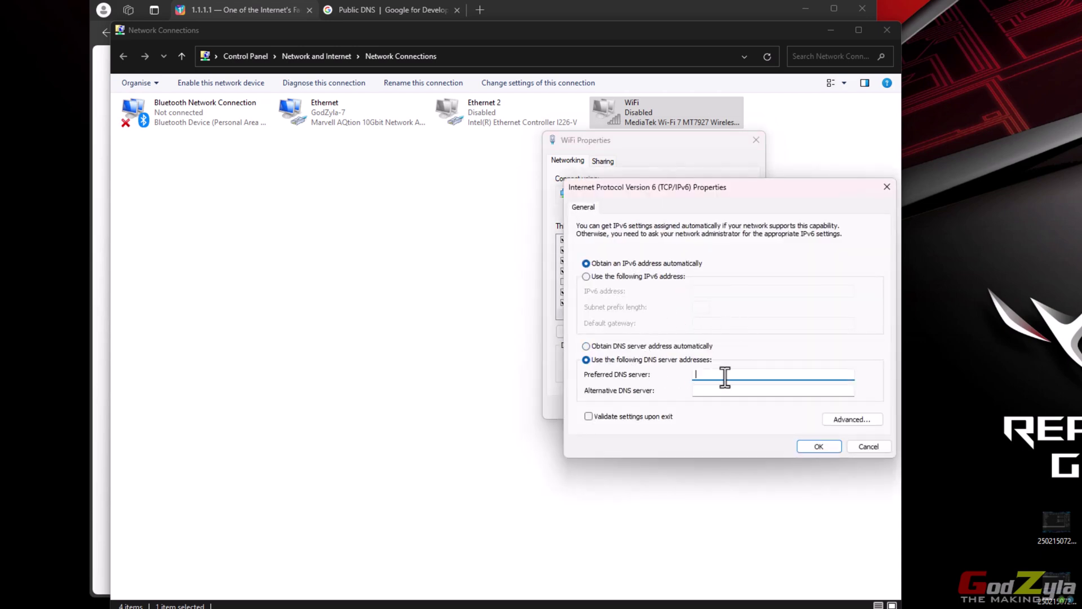
Set the WiFi adapter's preferred IPv6 DNS server to 2606:4700:4700::1111
key("ctrl+v")
left_click(745, 389)
left_click(847, 381)
key("BackSpace")
key("BackSpace")
key("BackSpace")
type("111")
Enter 2606:4700:4700::1001 as the WiFi adapter's alternative IPv6 DNS server and save its properties
left_click(812, 389)
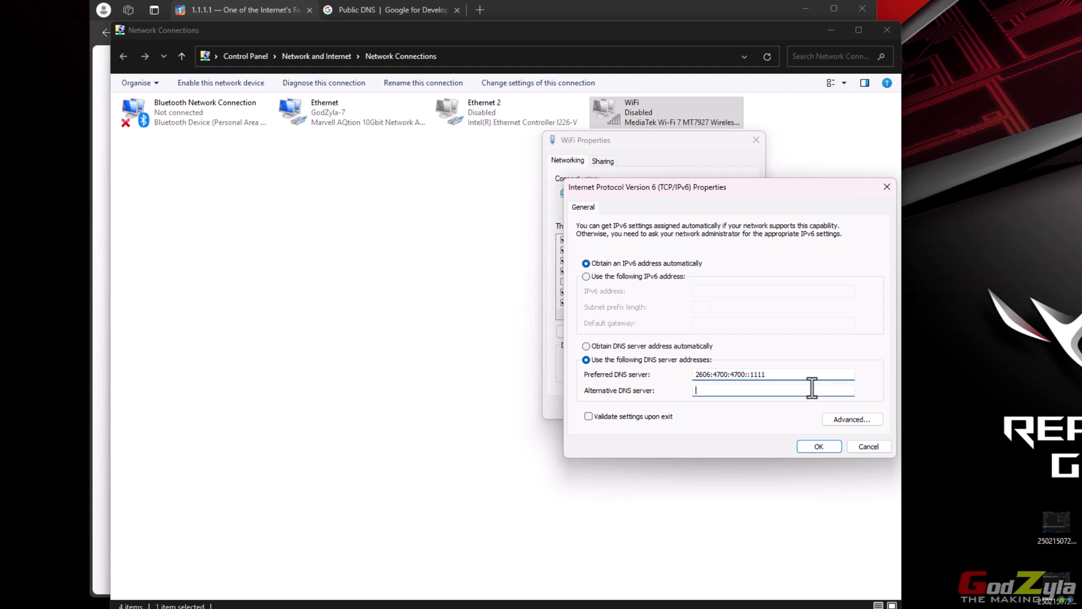
key("ctrl+v")
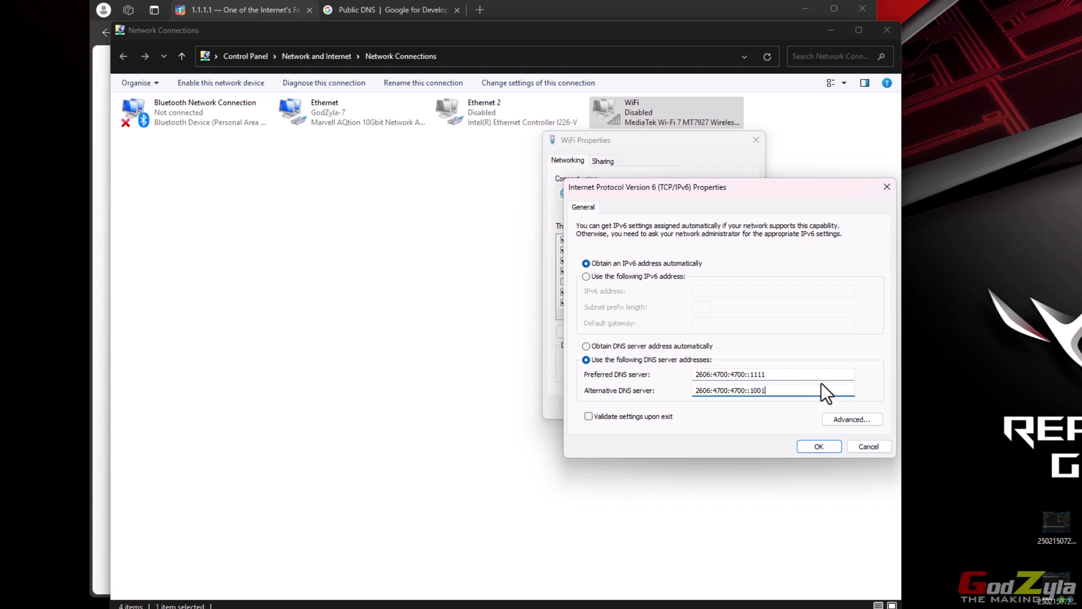
left_click(818, 446)
left_click(693, 406)
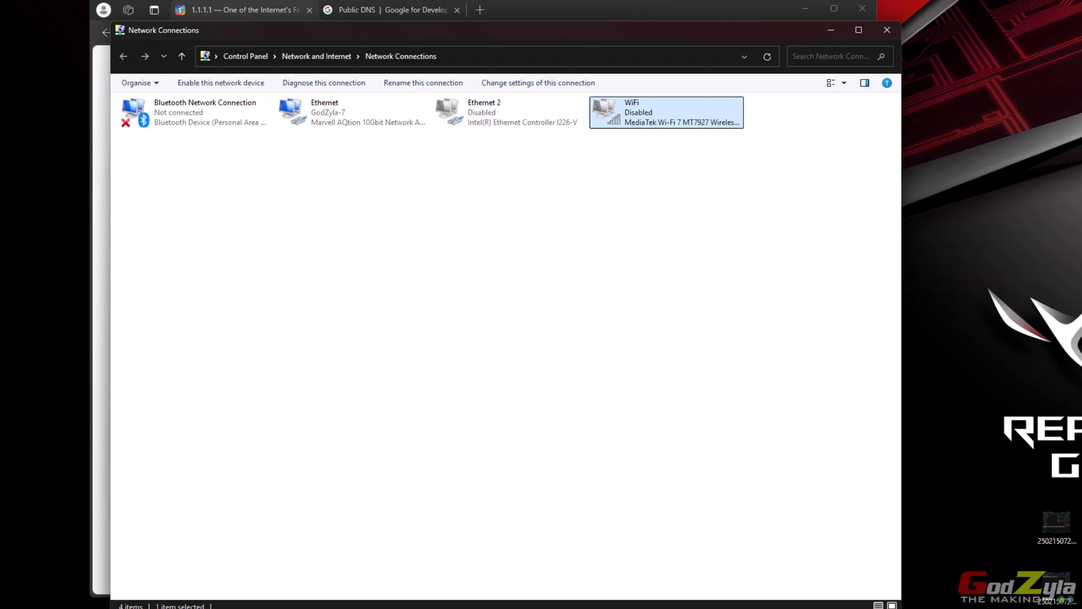
Switch to the Edge browser and open the YouTube site from a web search for youtube in a new tab
key("alt+Tab")
left_click(484, 8)
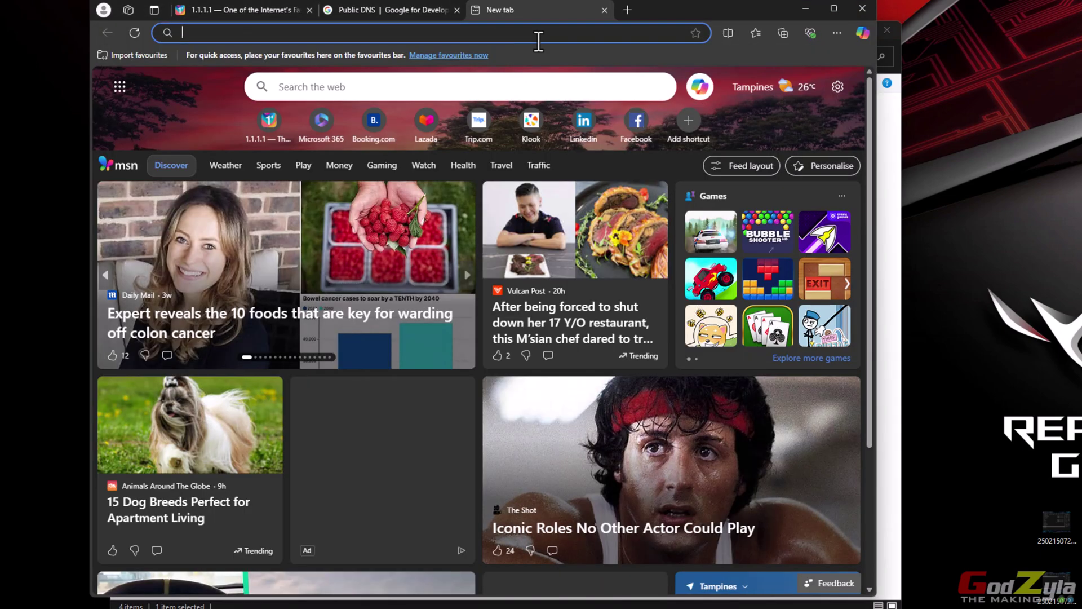
type("youtube")
key("Return")
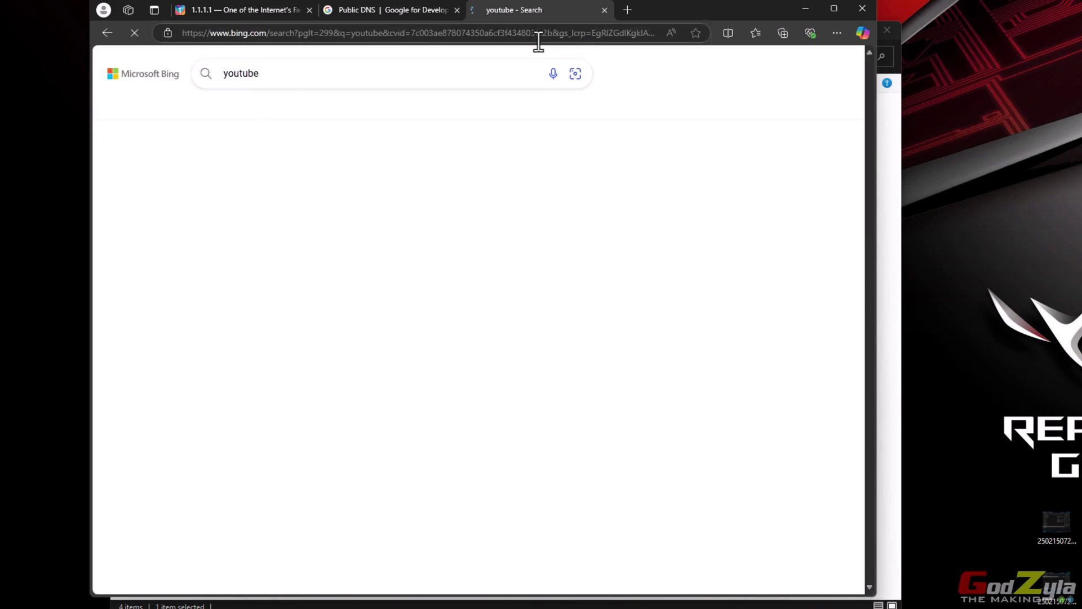
left_click(232, 248)
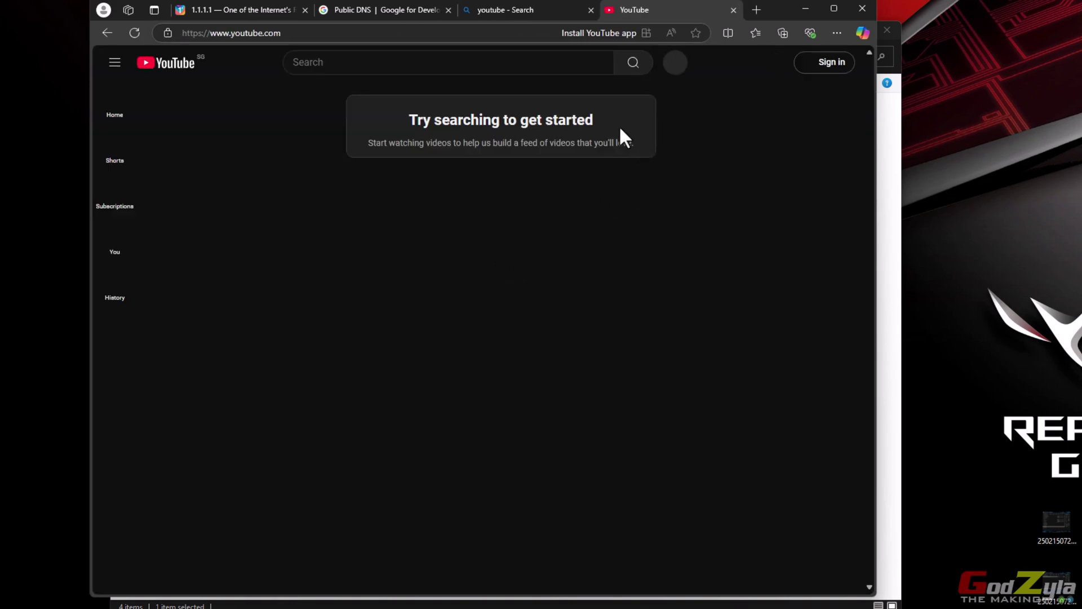
Search YouTube for x870e, browse the video results and close the YouTube tab
left_click(422, 60)
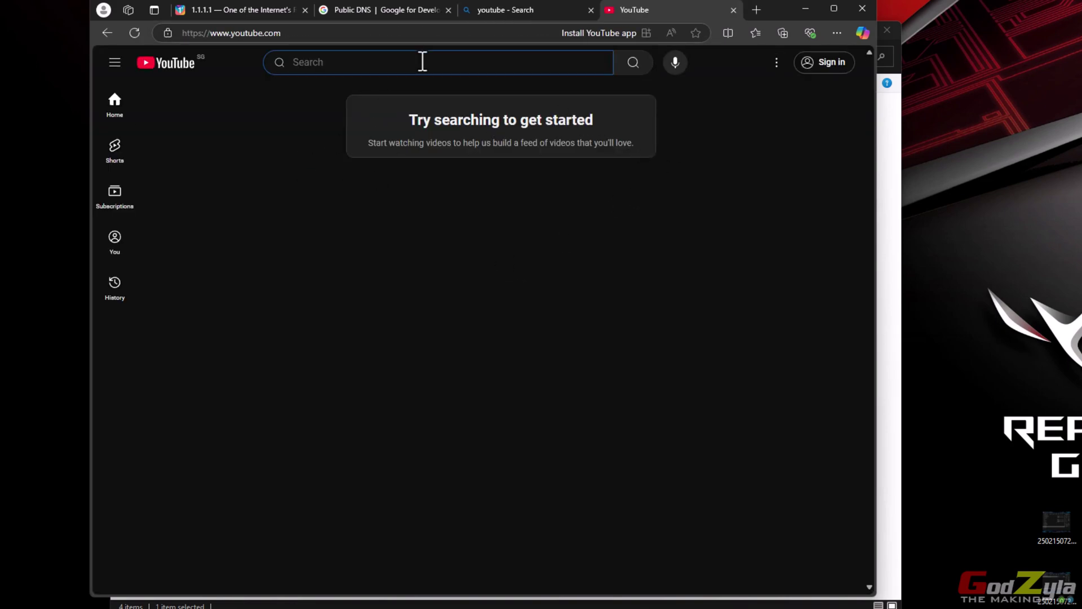
type("x870e")
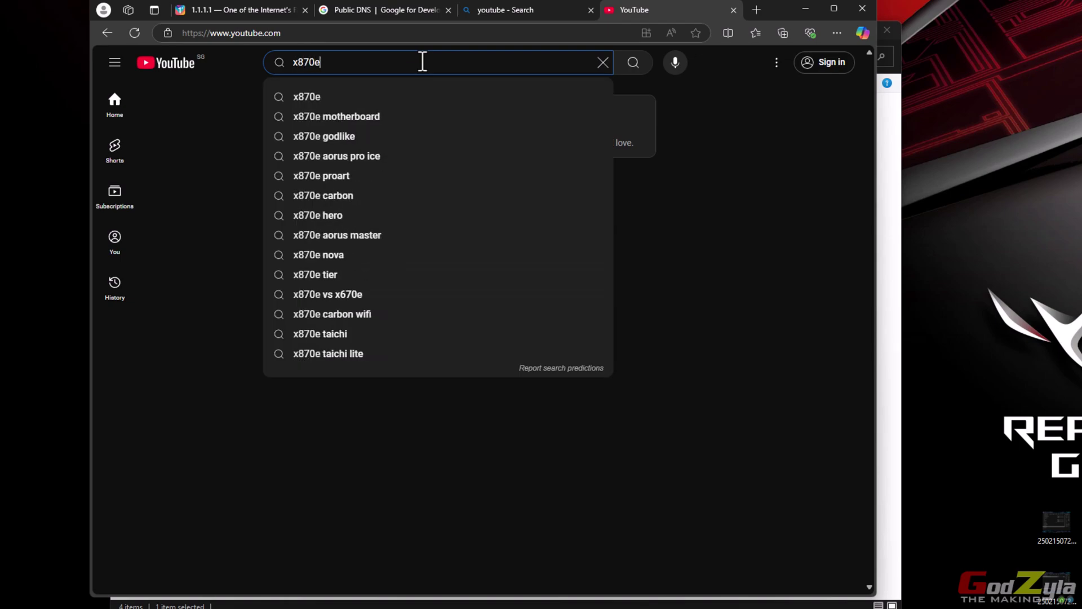
key("Return")
scroll(566, 383, "down", 1)
scroll(566, 384, "down", 7)
scroll(733, 333, "up", 4)
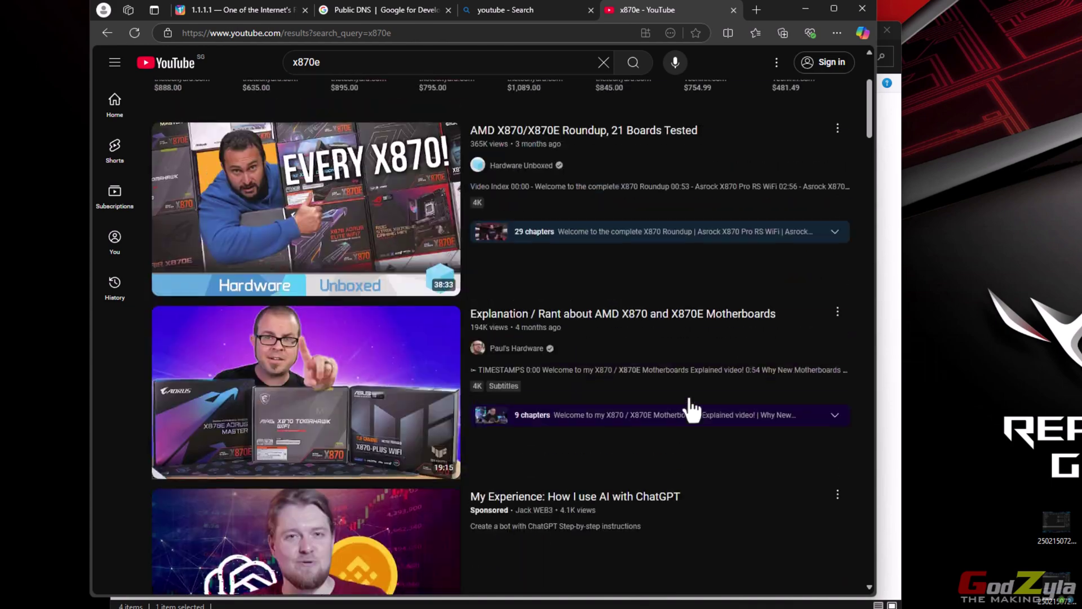
scroll(691, 407, "up", 1)
left_click(733, 10)
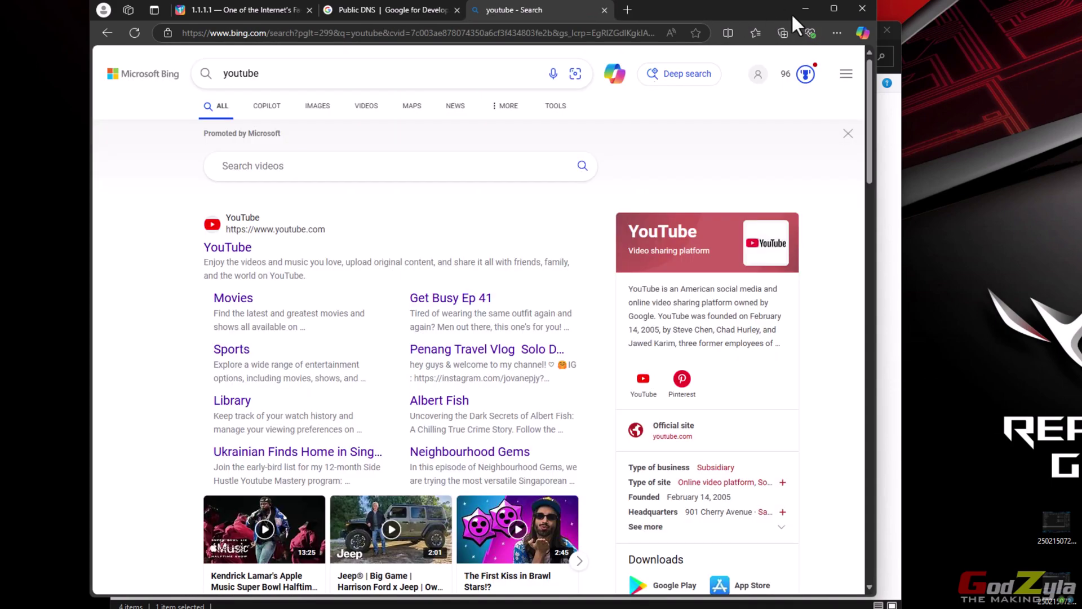
left_click(802, 9)
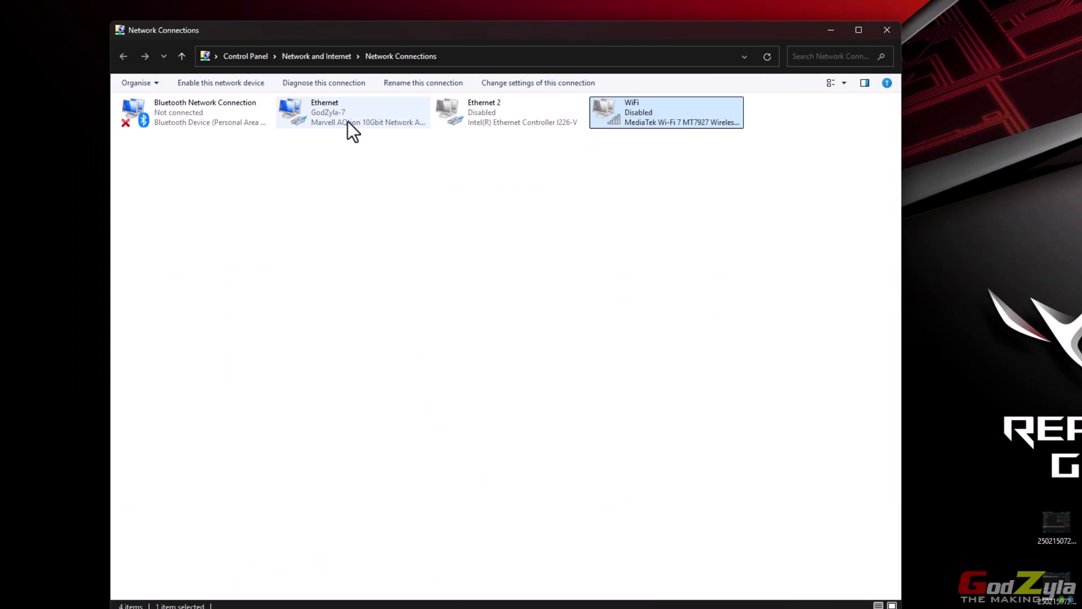
right_click(347, 120)
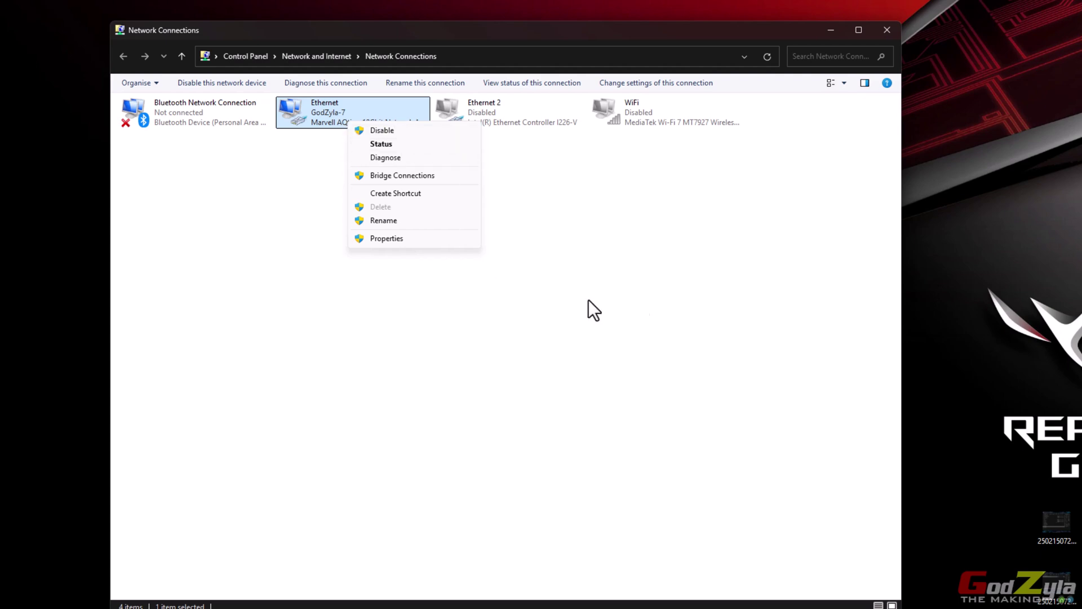
left_click(174, 462)
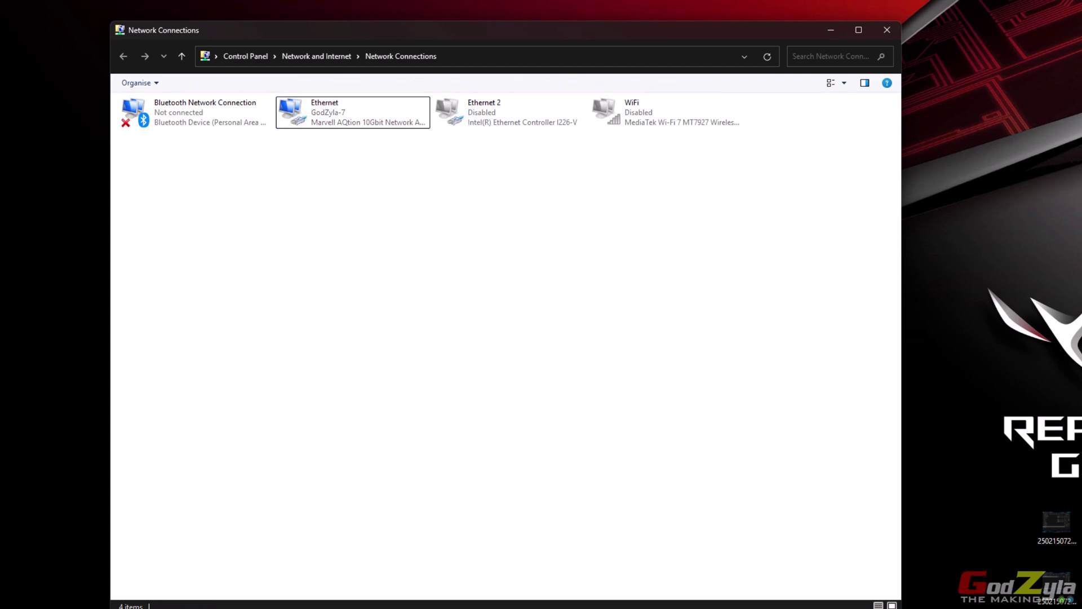
key("alt+Tab")
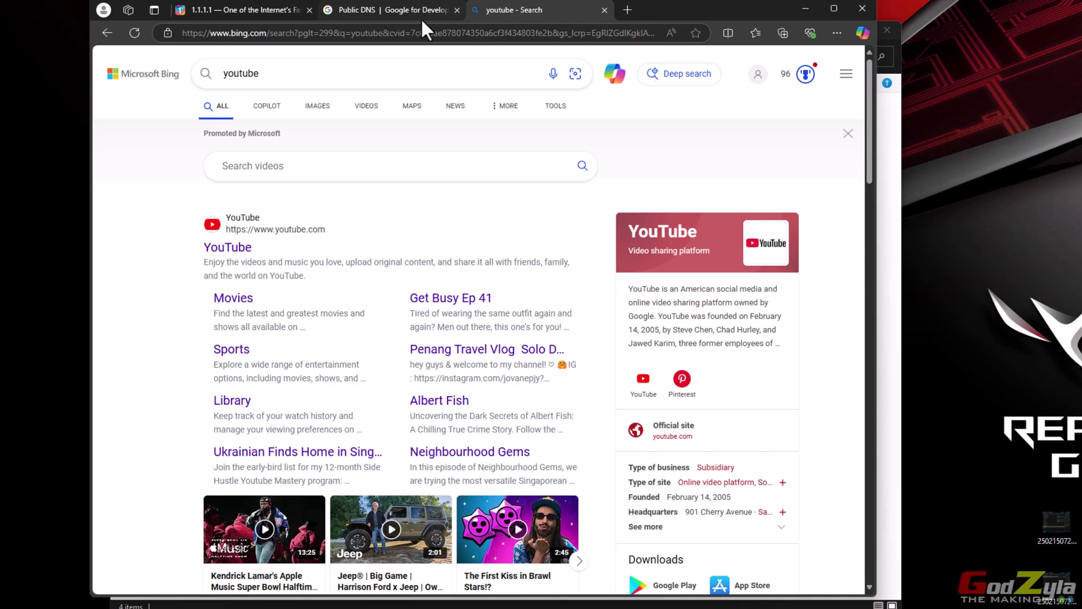
Close the youtube search results tab and return to the beginning of the 1.1.1.1 DNS page
left_click(604, 10)
left_click(246, 8)
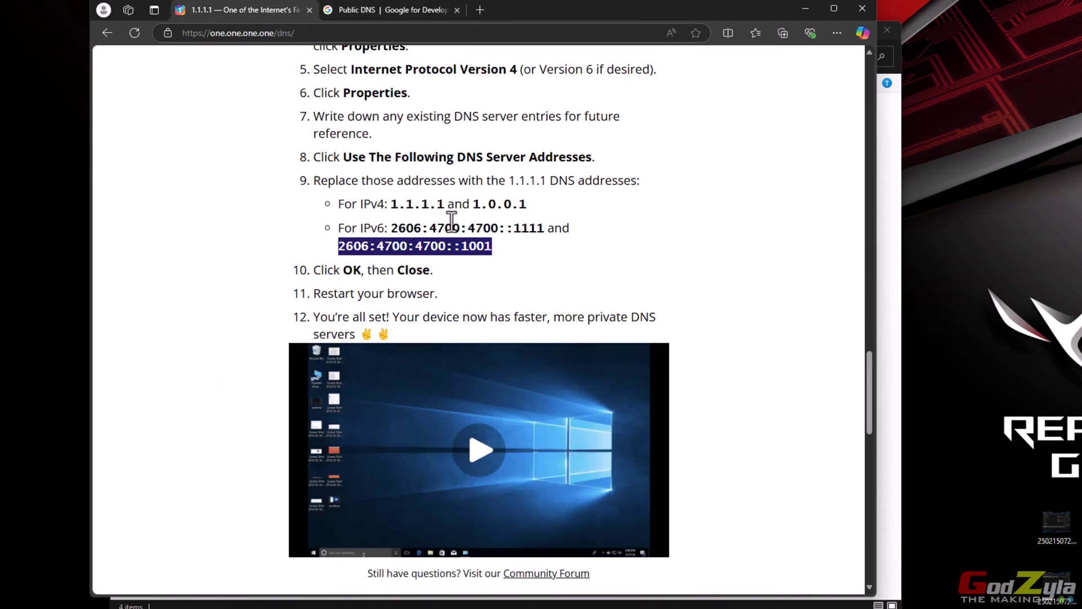
scroll(719, 293, "up", 5)
scroll(711, 287, "up", 15)
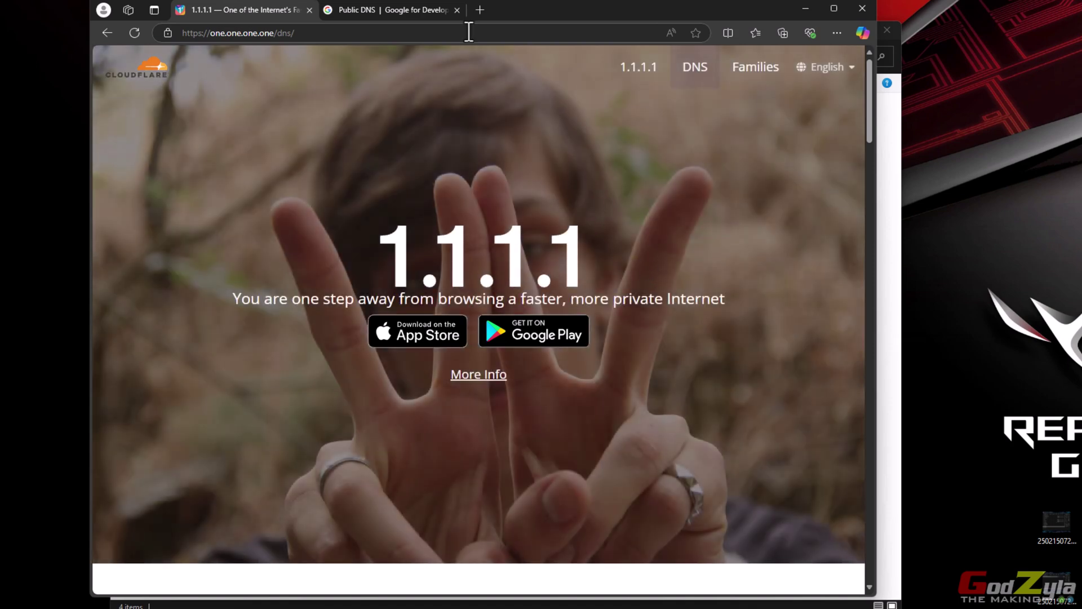
Examine the DNS server addresses and the IPv6 note on the Google Public DNS page
left_click(391, 6)
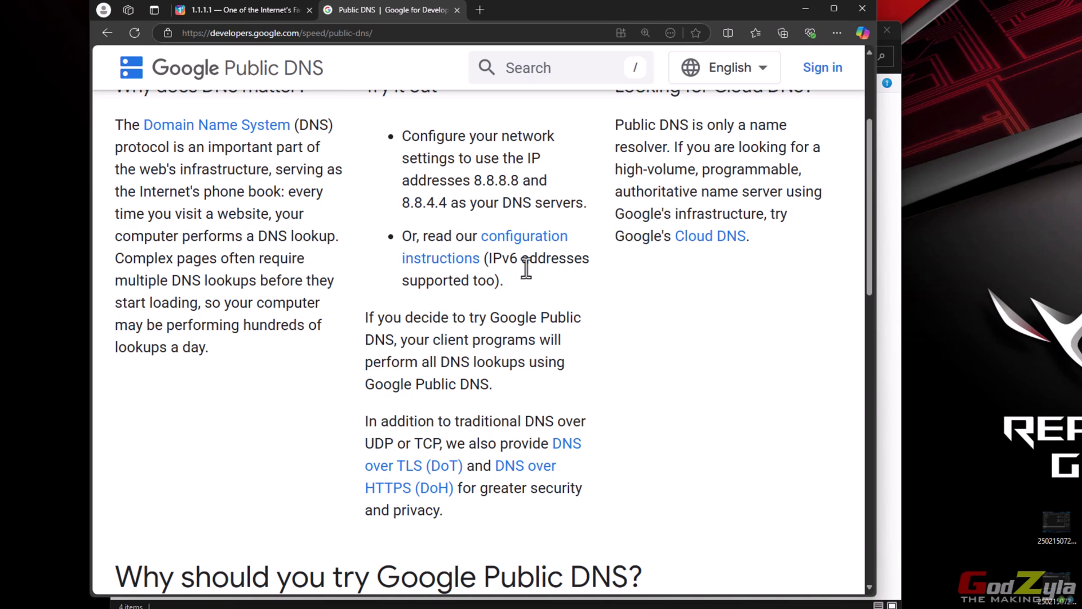
scroll(562, 302, "up", 2)
scroll(563, 303, "down", 3)
scroll(574, 303, "down", 1)
scroll(574, 300, "up", 3)
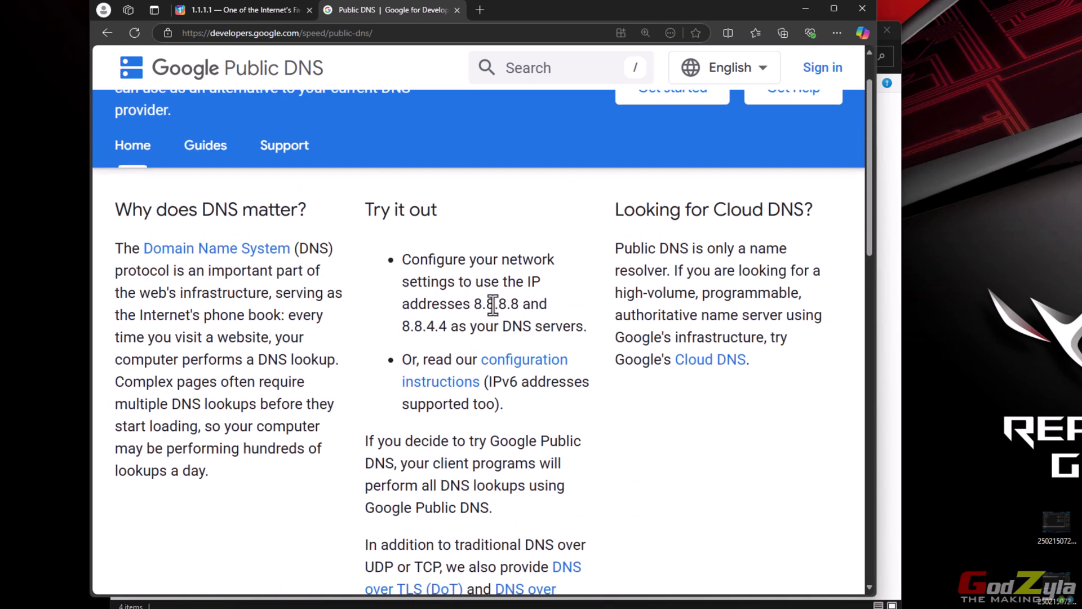
left_click_drag(473, 303, 523, 305)
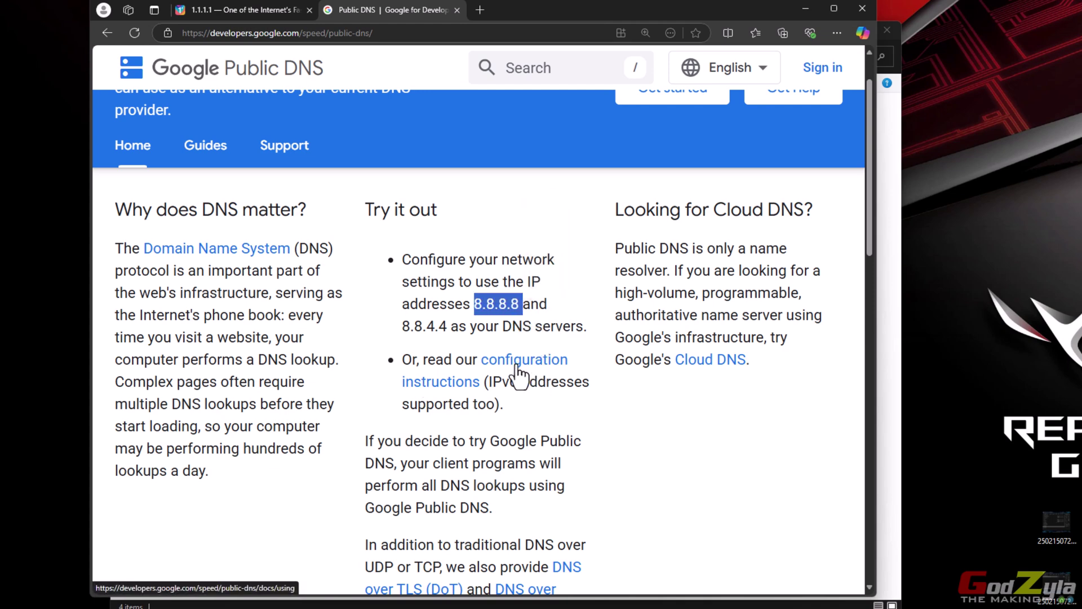
left_click_drag(491, 384, 538, 384)
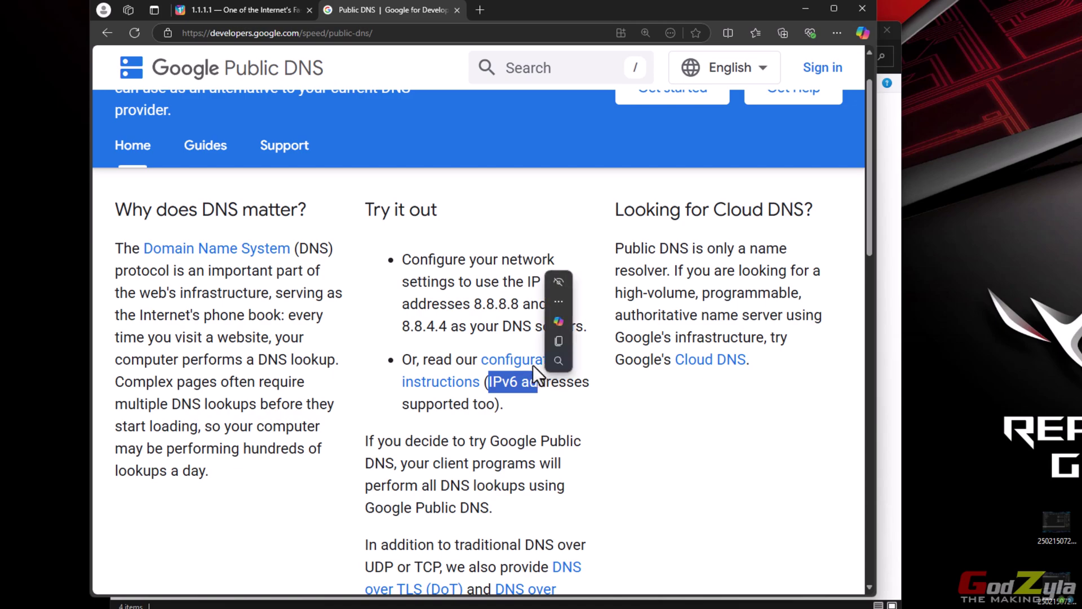
Open Google Public DNS's configuration instructions and examine the listed IPv4 and IPv6 server addresses
left_click(516, 366)
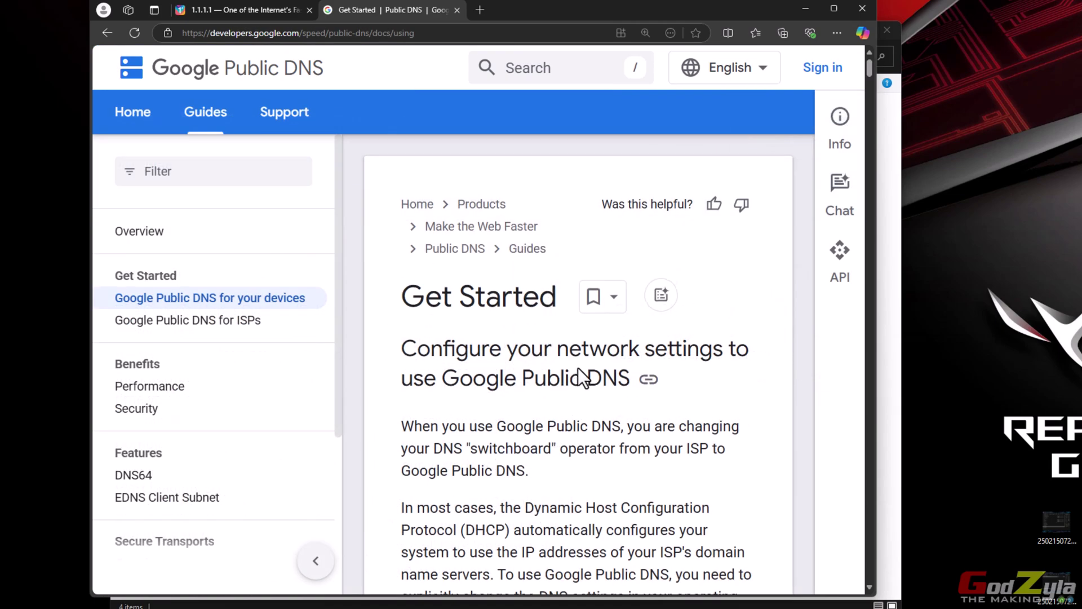
scroll(623, 314, "down", 10)
scroll(623, 313, "down", 12)
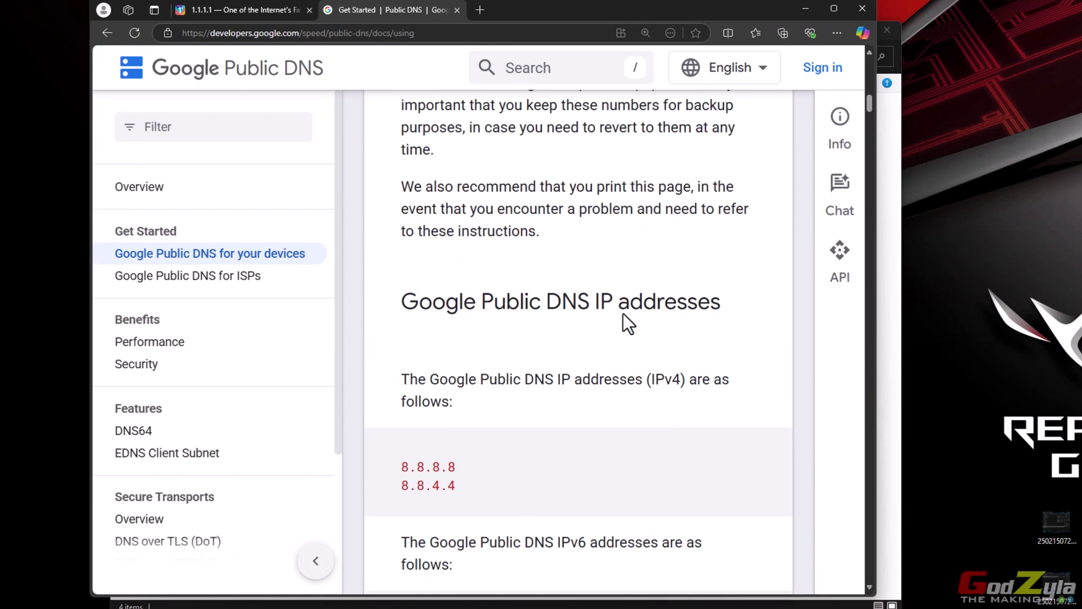
scroll(607, 296, "up", 3)
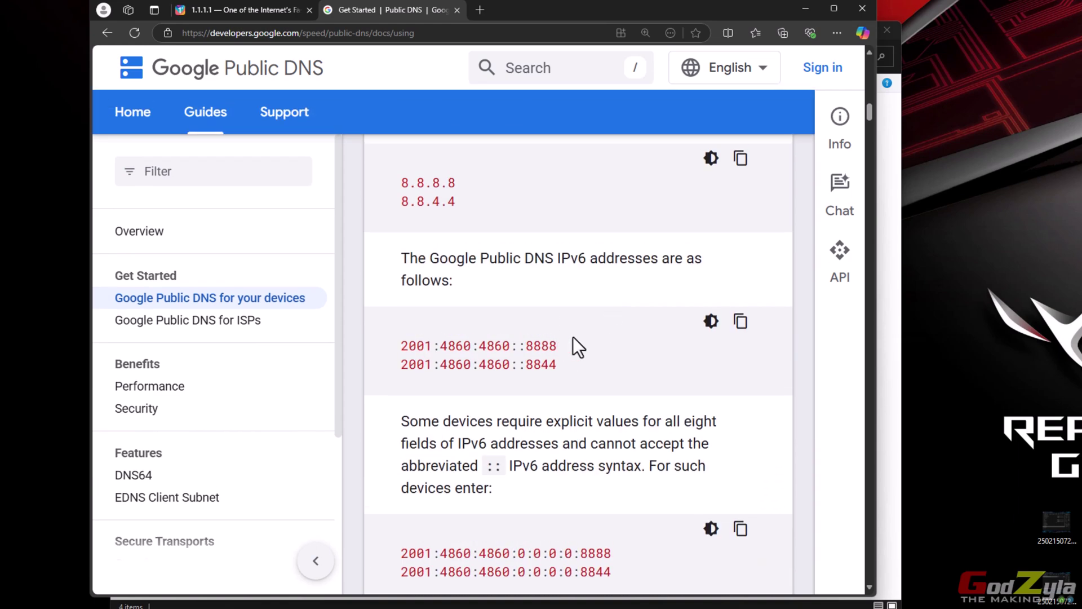
left_click_drag(573, 336, 388, 328)
left_click(557, 268)
left_click(565, 350)
Return to Network Connections, open the Ethernet adapter's properties and move the dialog clear of the adapter's entry
left_click(805, 9)
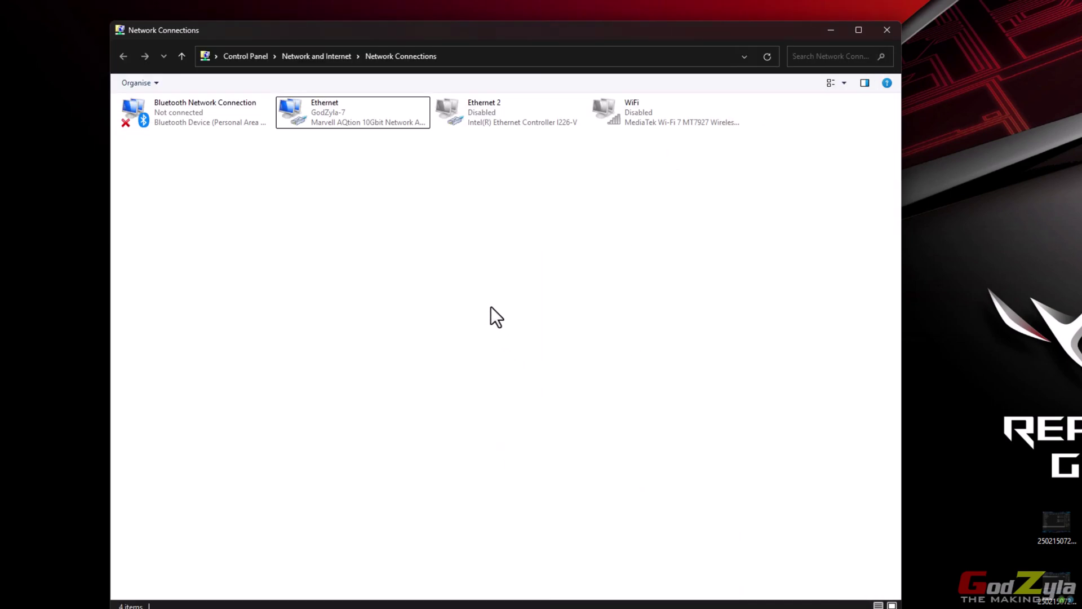
left_click(361, 124)
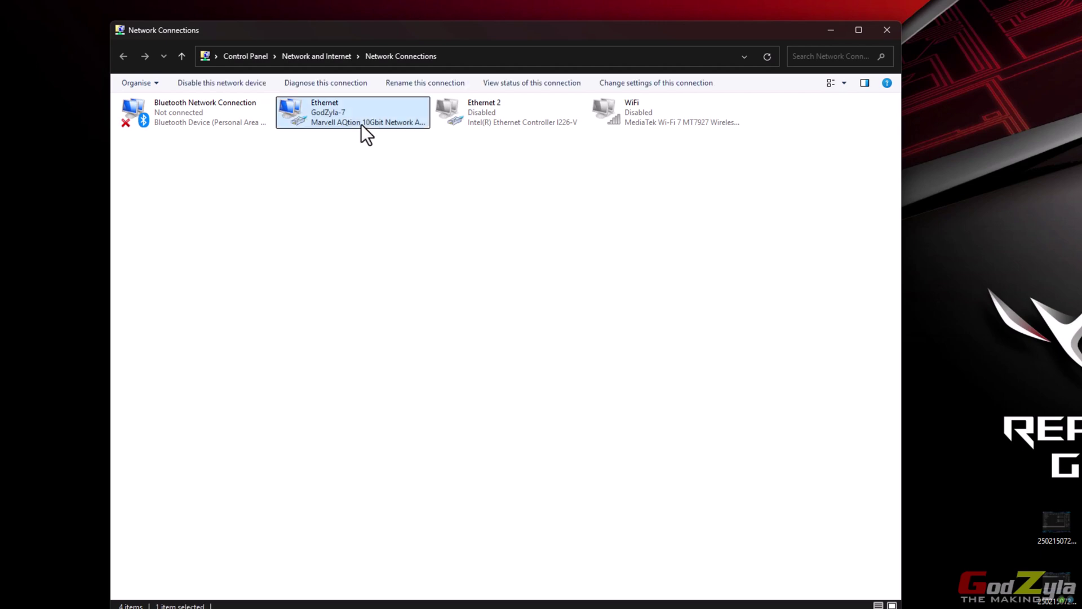
right_click(361, 124)
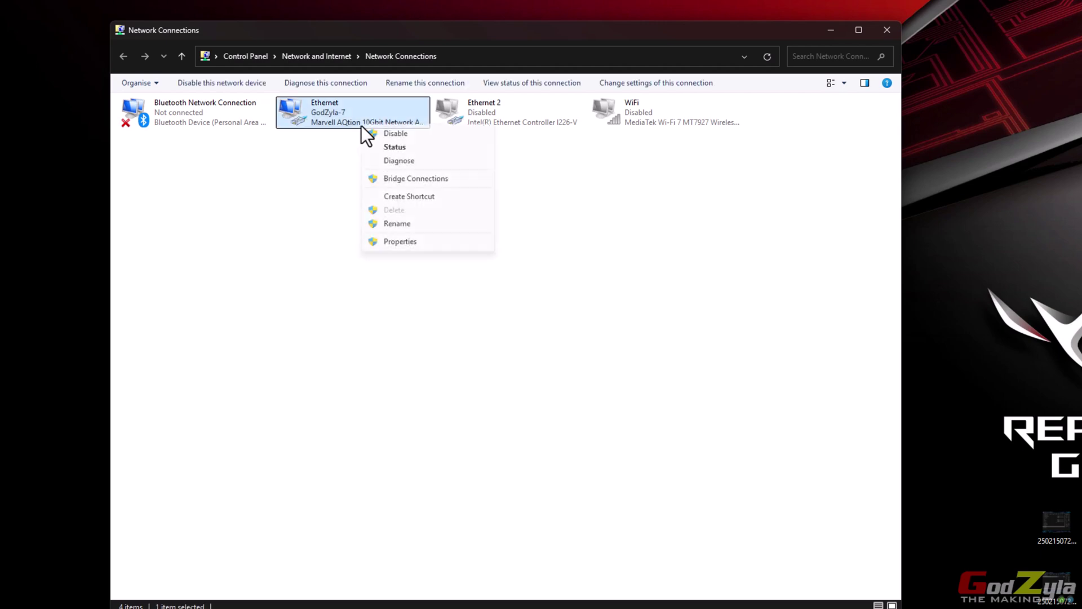
left_click(418, 239)
left_click_drag(284, 97, 516, 129)
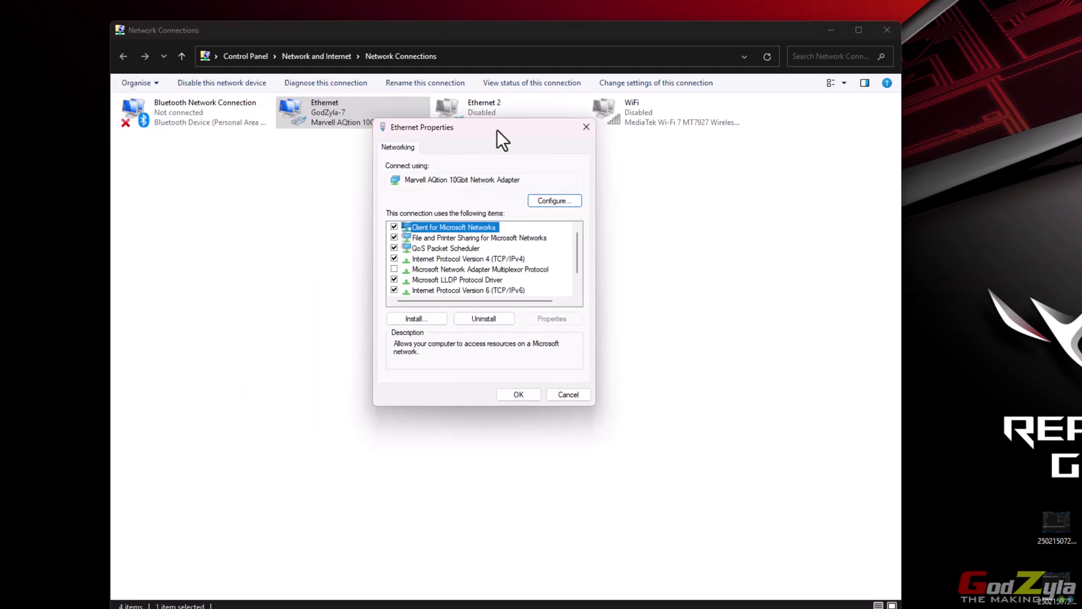
Open the Marvell AQtion 10Gbit adapter's hardware configuration and show its advanced properties
left_click(554, 201)
left_click_drag(118, 18, 583, 134)
left_click(493, 140)
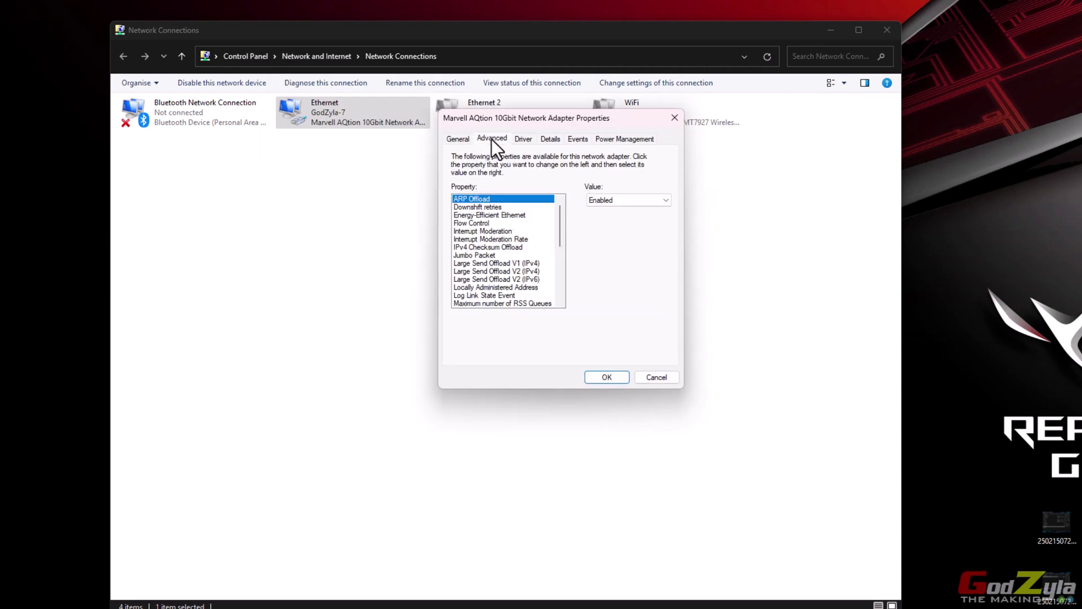
Set the Marvell AQtion 10Gbit adapter's Speed & Duplex property to 10 Gbps Full Duplex and apply it
left_click_drag(556, 209, 561, 240)
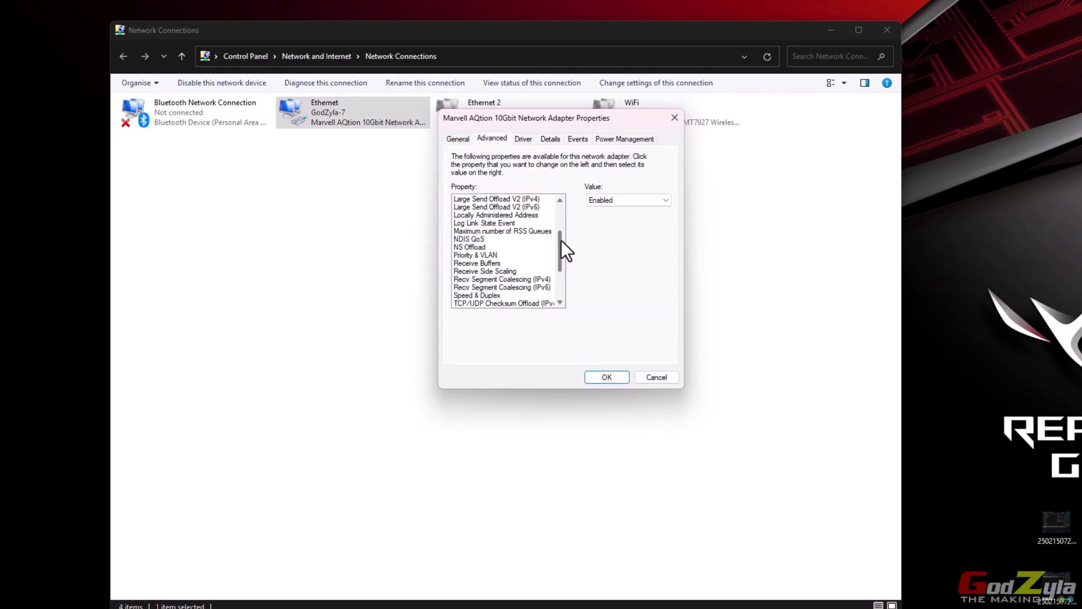
left_click(488, 294)
scroll(479, 293, "down", 1)
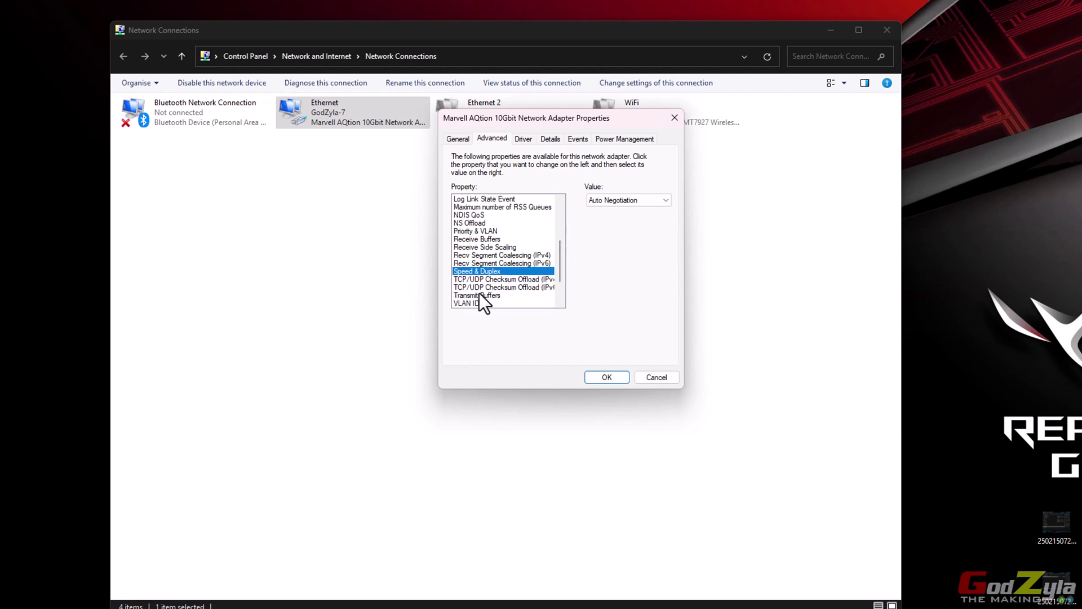
left_click(668, 201)
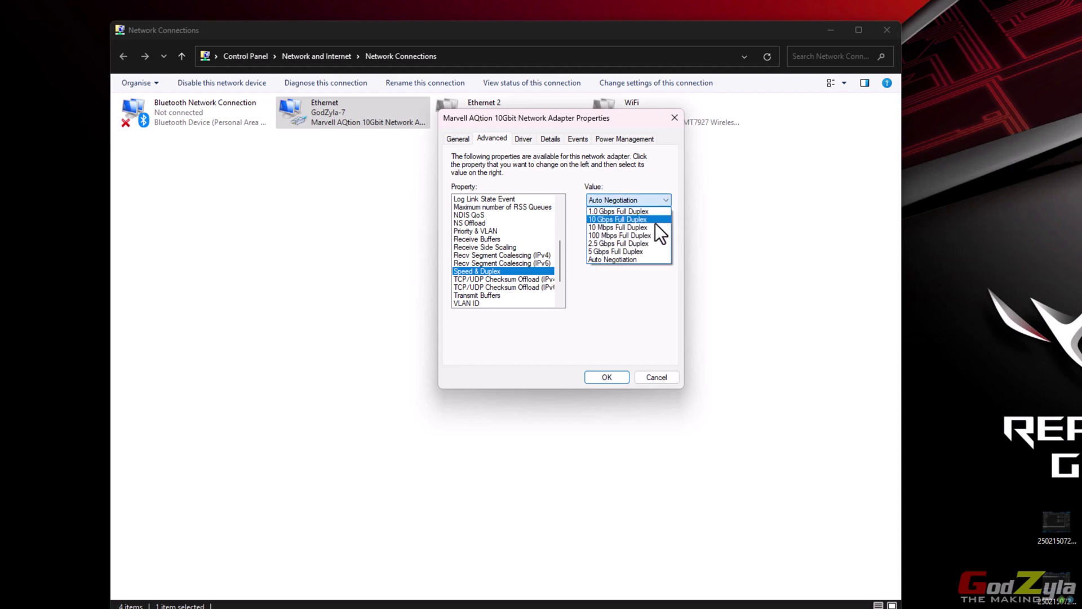
left_click(611, 220)
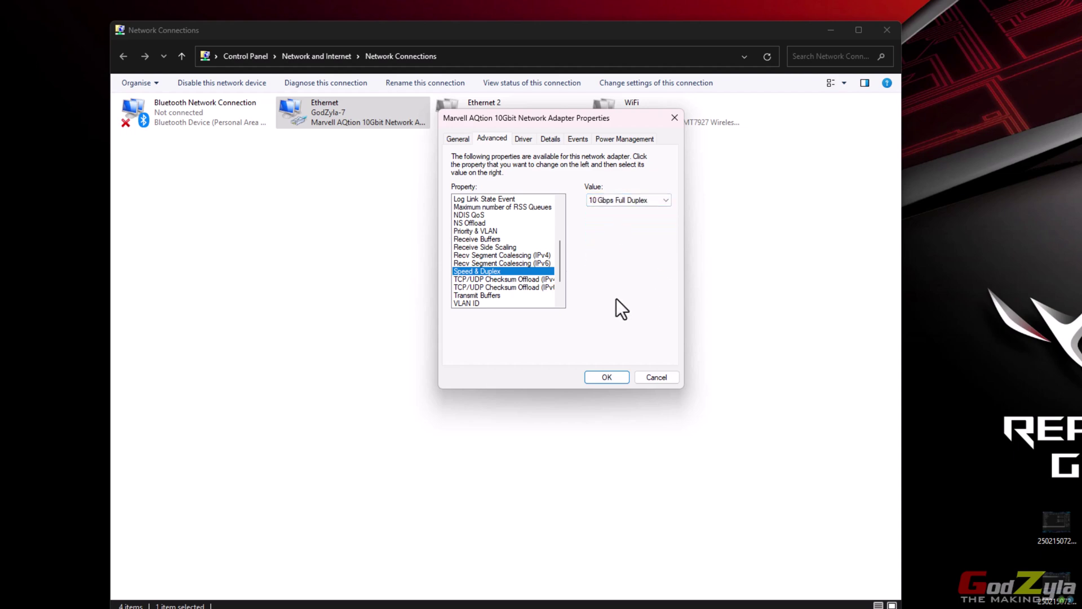
left_click(617, 376)
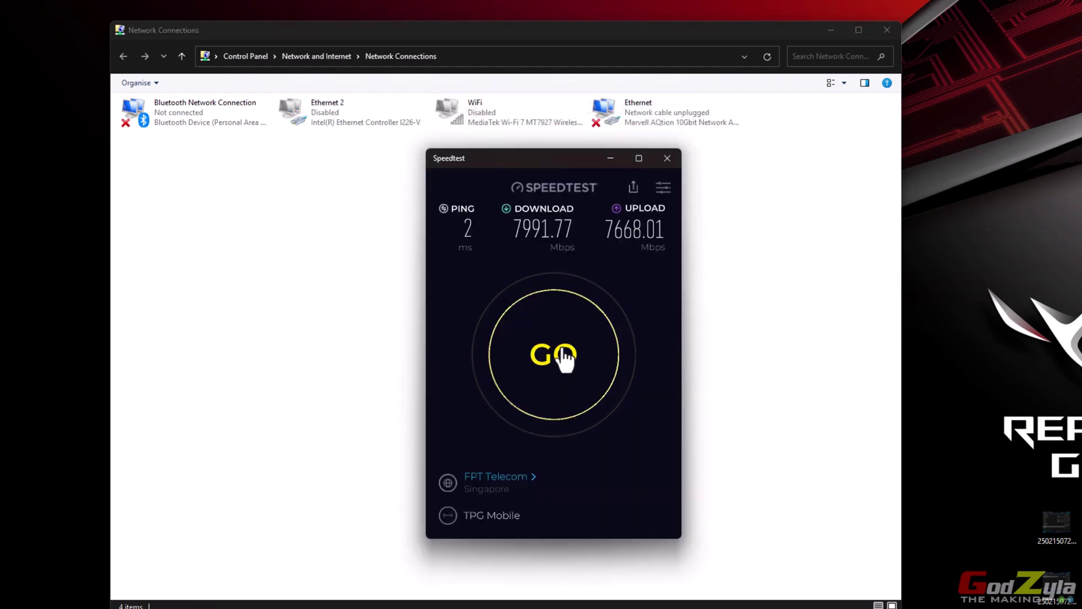
Try to run a connection test in Speedtest, and return to the Ethernet adapter in Network Connections
left_click(559, 347)
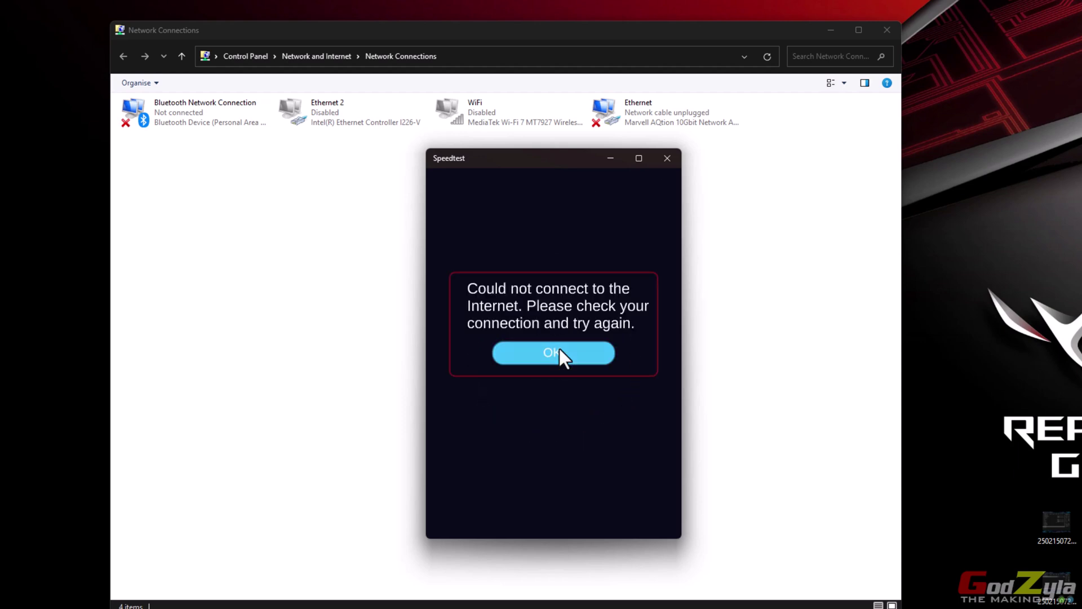
left_click(559, 349)
left_click(559, 347)
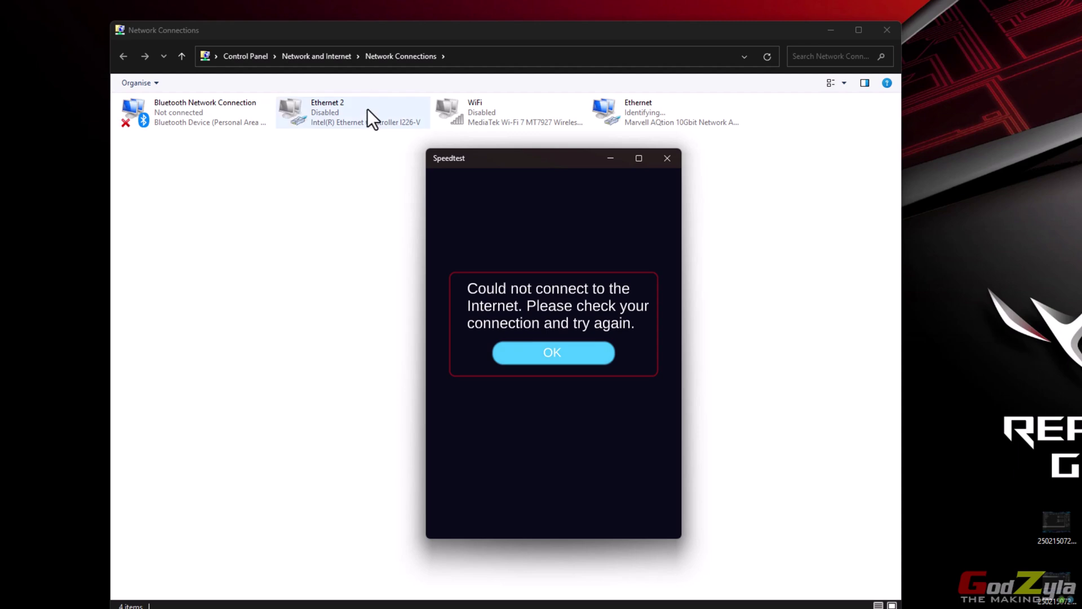
left_click(659, 120)
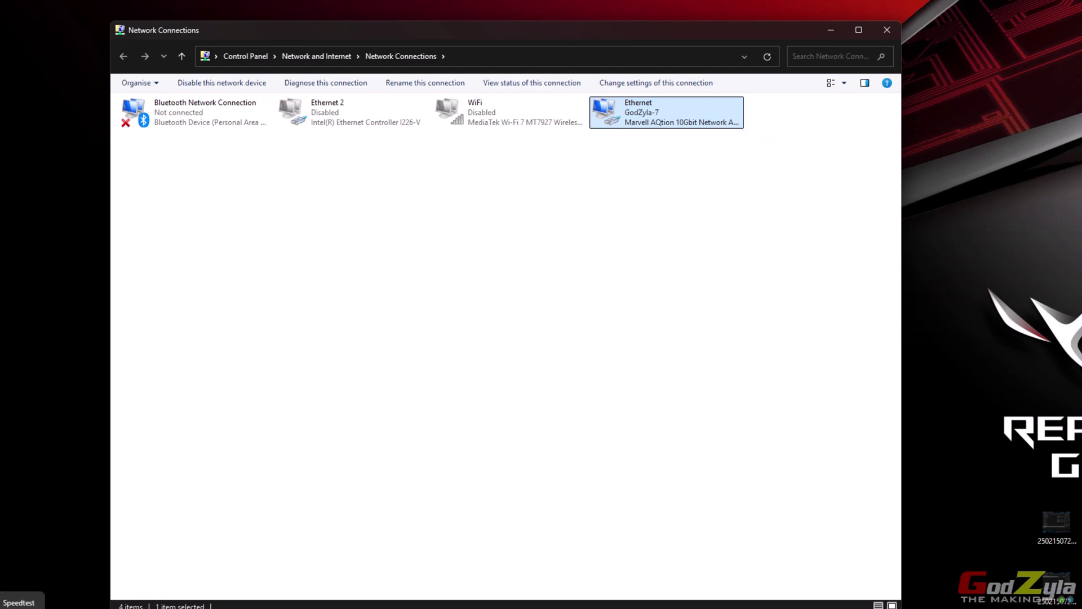
Switch back to Speedtest, run the download and upload test twice against the FPT Telecom server, and close it
left_click(18, 606)
left_click(580, 354)
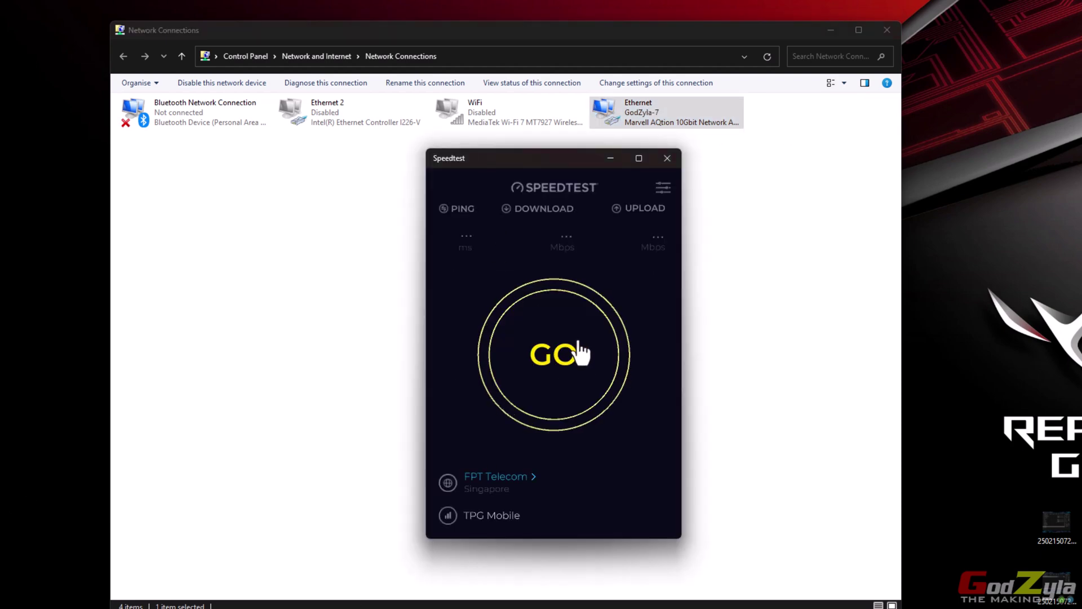
left_click(558, 361)
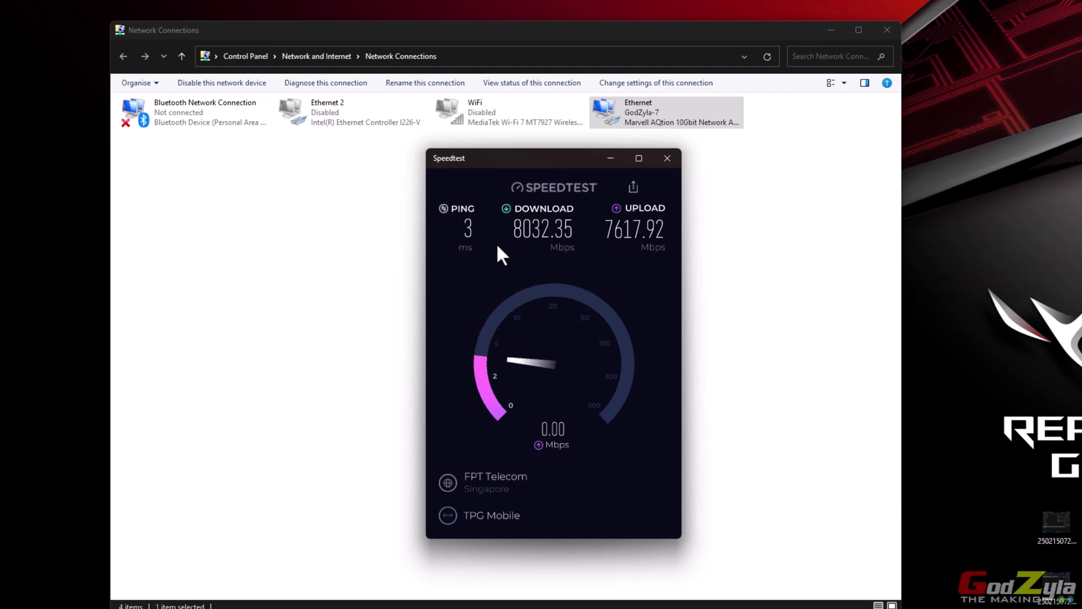
left_click(569, 343)
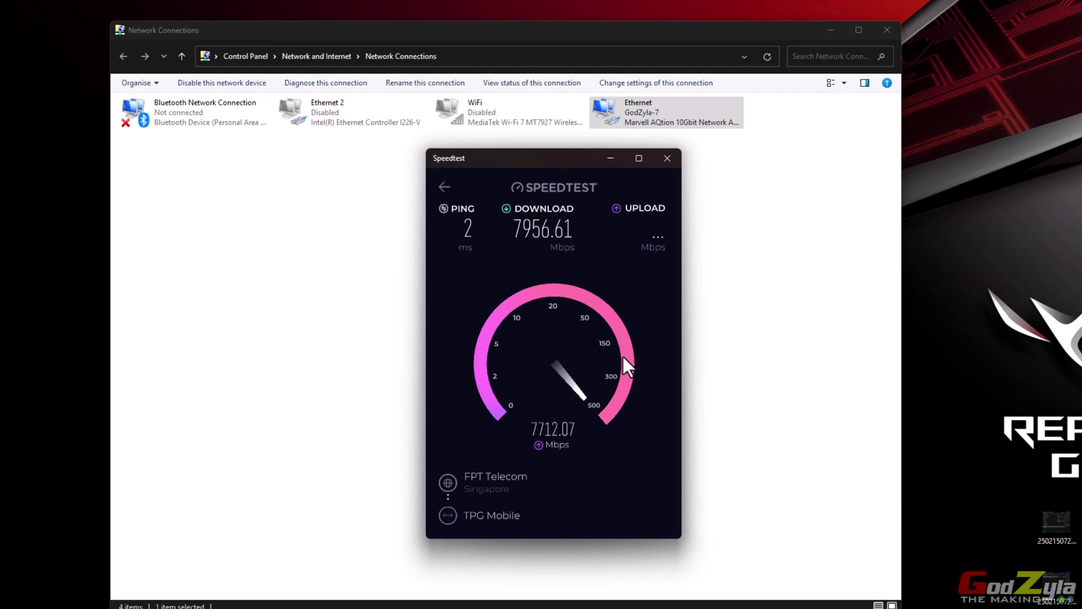
left_click(668, 157)
left_click(490, 121)
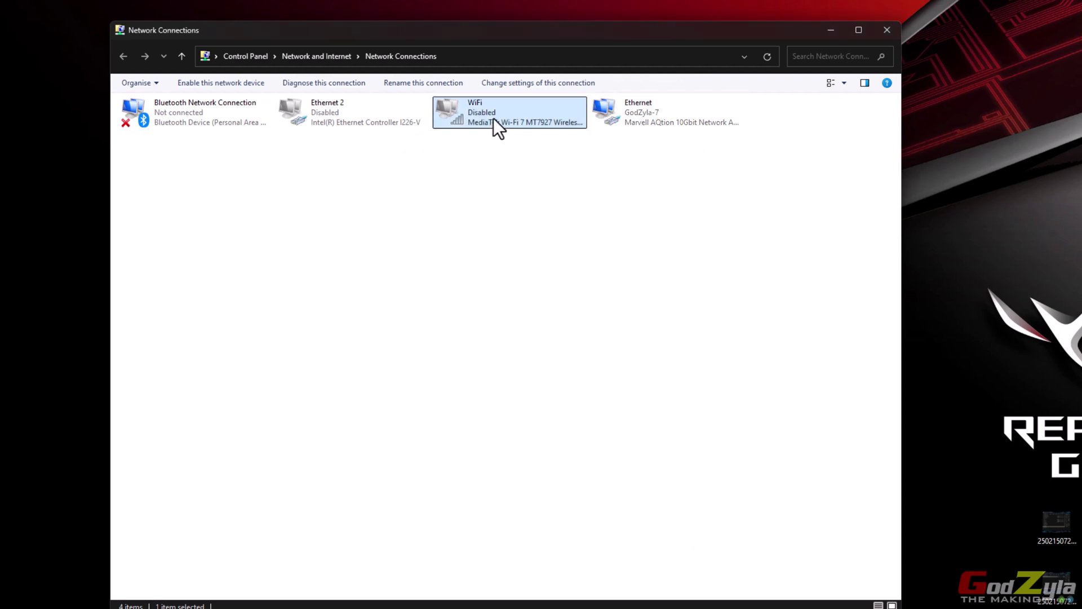
right_click(493, 117)
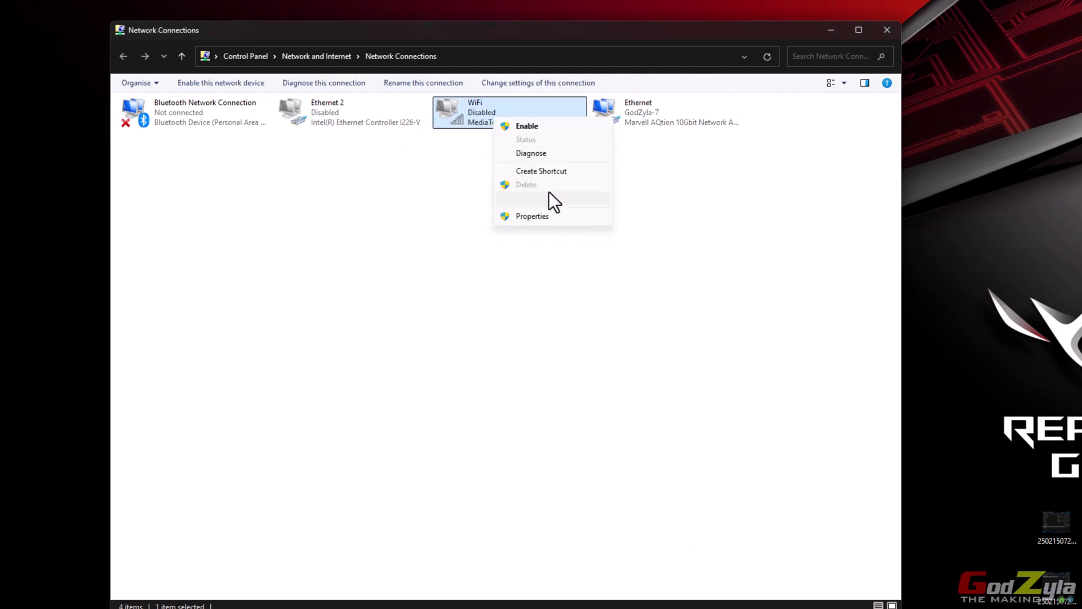
left_click(530, 216)
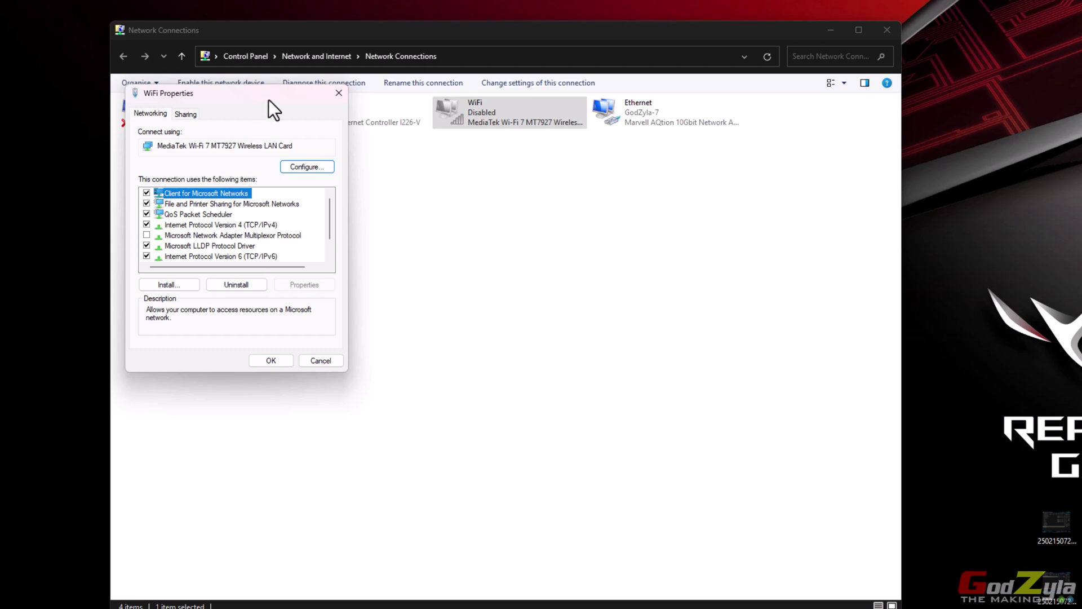
left_click_drag(265, 106, 537, 119)
left_click(579, 182)
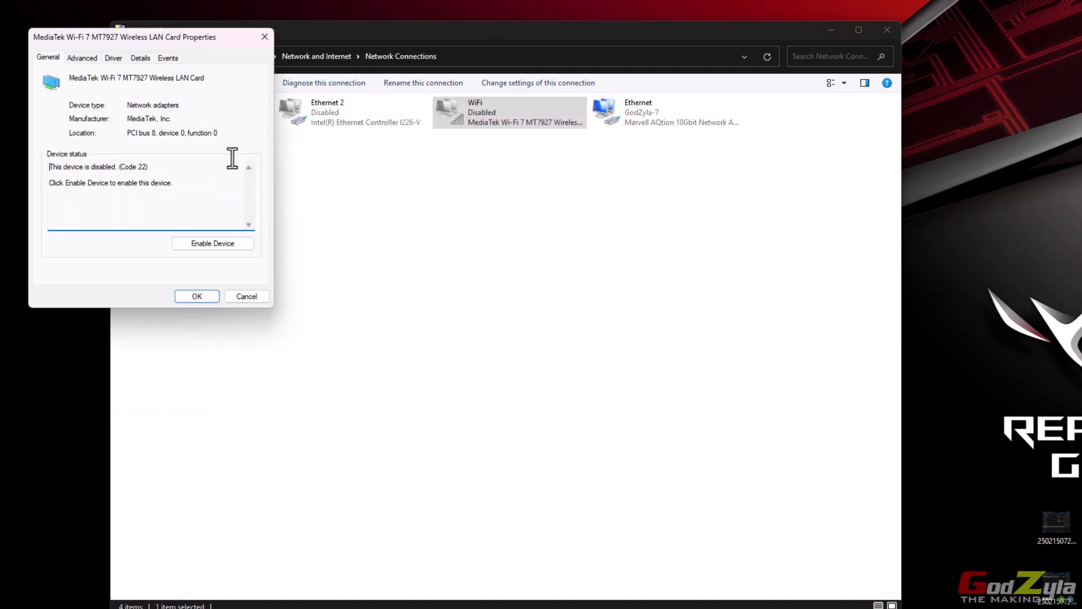
left_click_drag(199, 38, 587, 164)
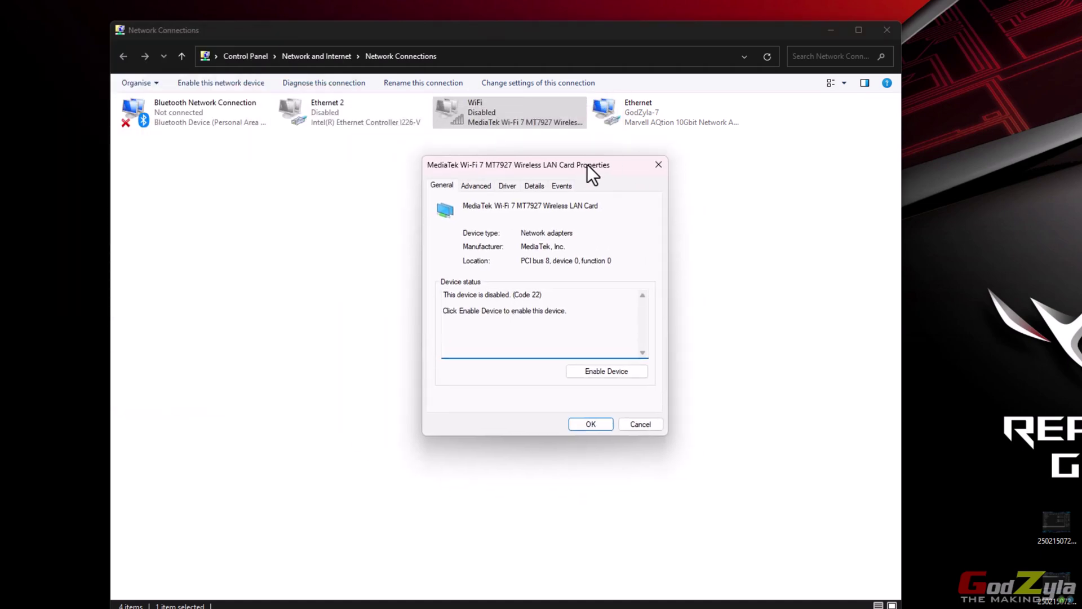
left_click(656, 162)
left_click(636, 115)
right_click(635, 114)
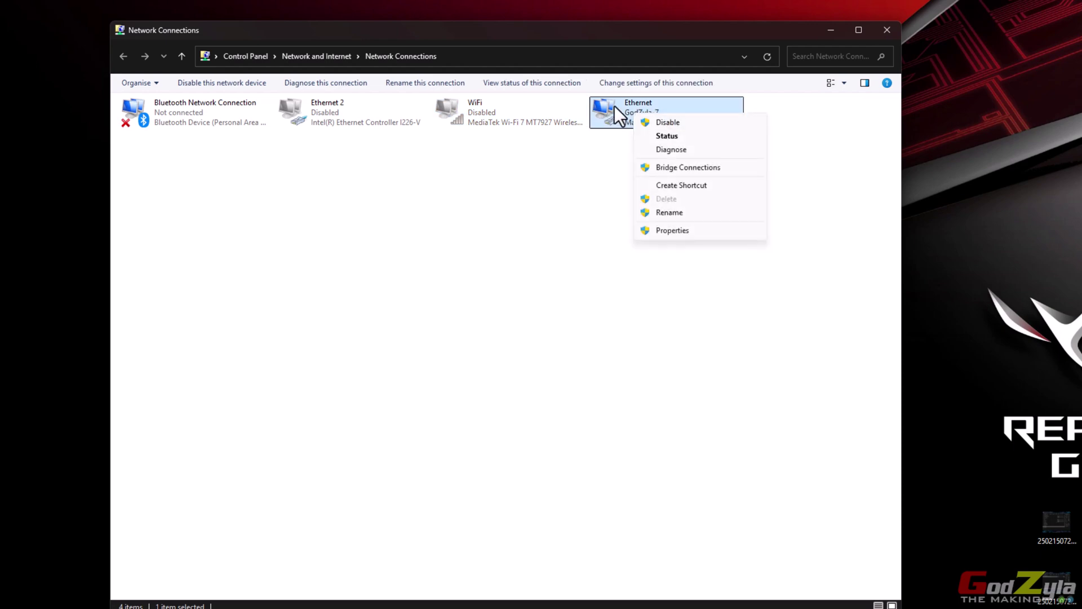
left_click(631, 111)
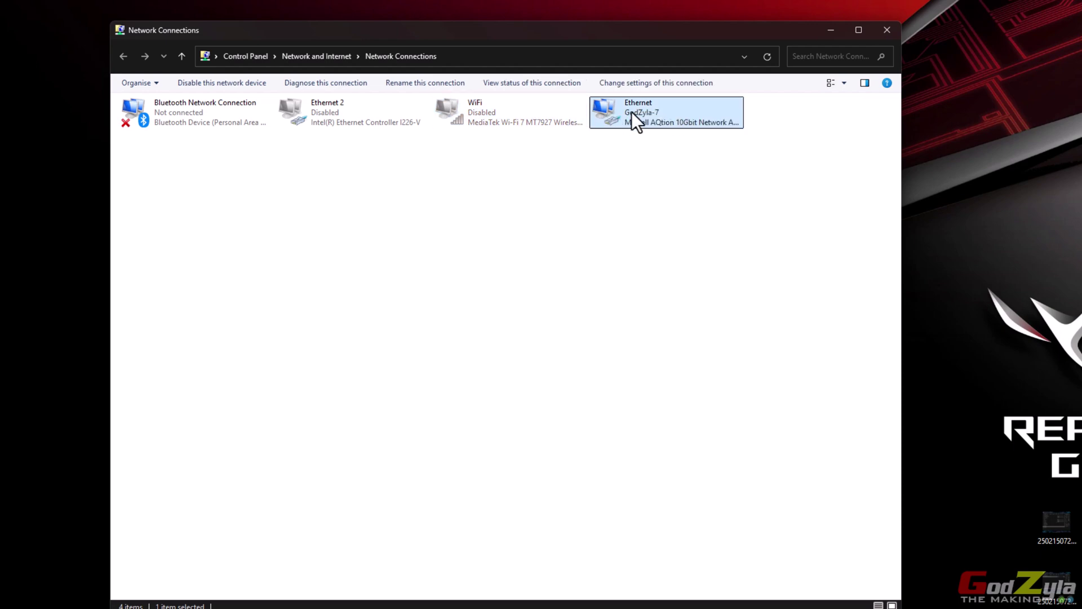
Enable the disabled Ethernet 2 and WiFi adapters
right_click(313, 109)
left_click(366, 117)
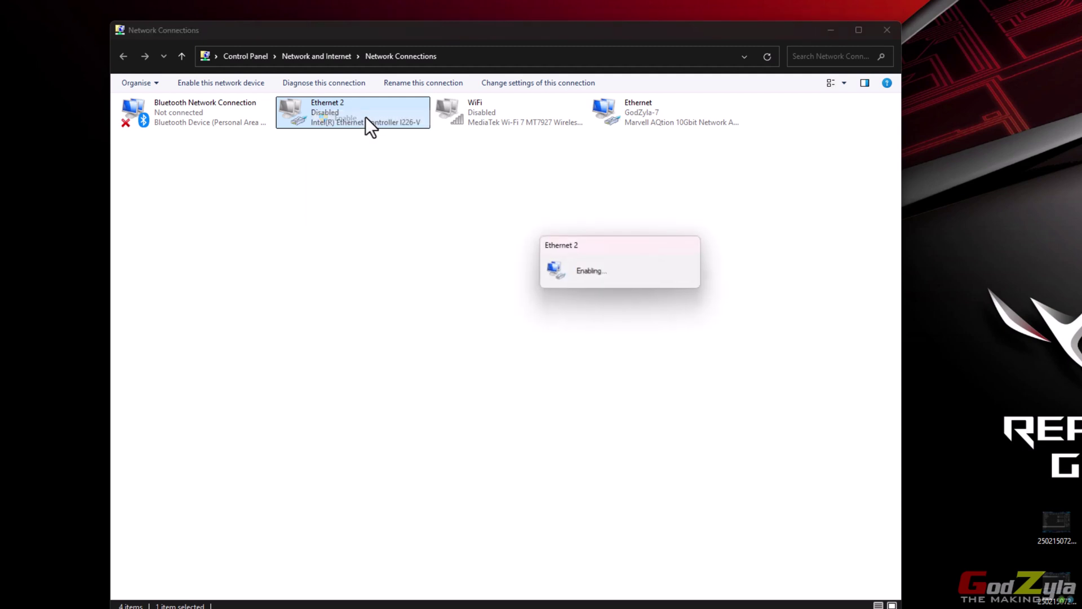
right_click(510, 107)
left_click(565, 117)
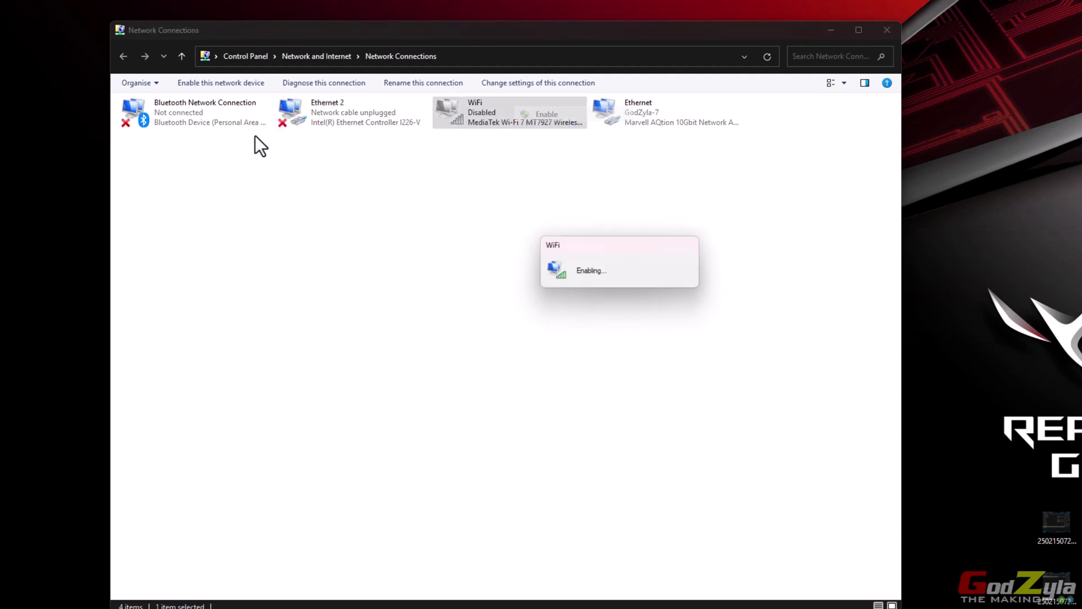
Open Ethernet 2's properties and the hardware configuration of its Intel I226-V controller, placing the dialog near the window's centre
left_click(349, 120)
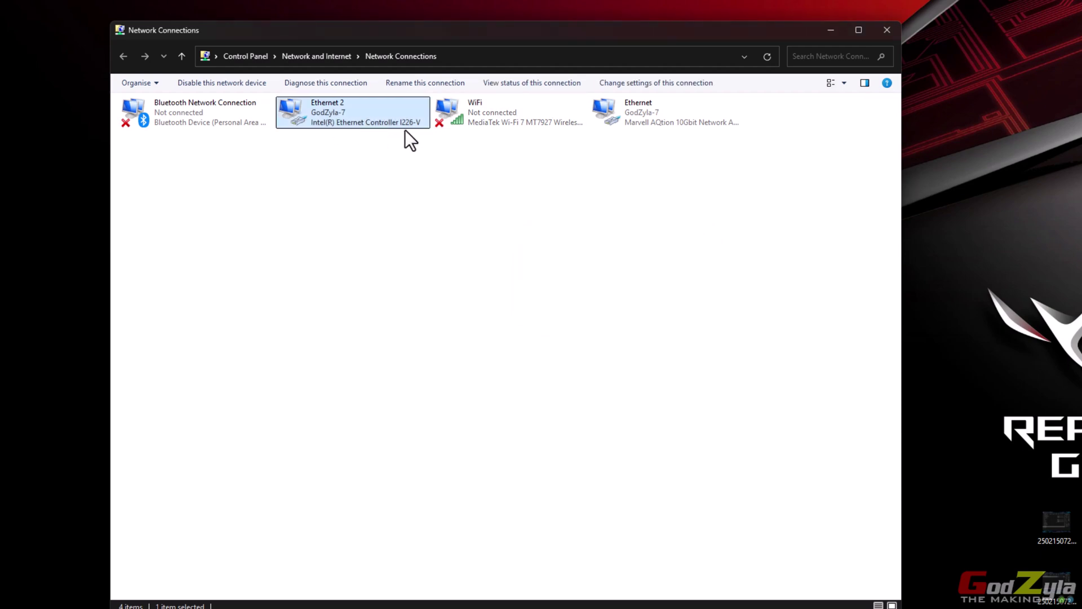
right_click(356, 119)
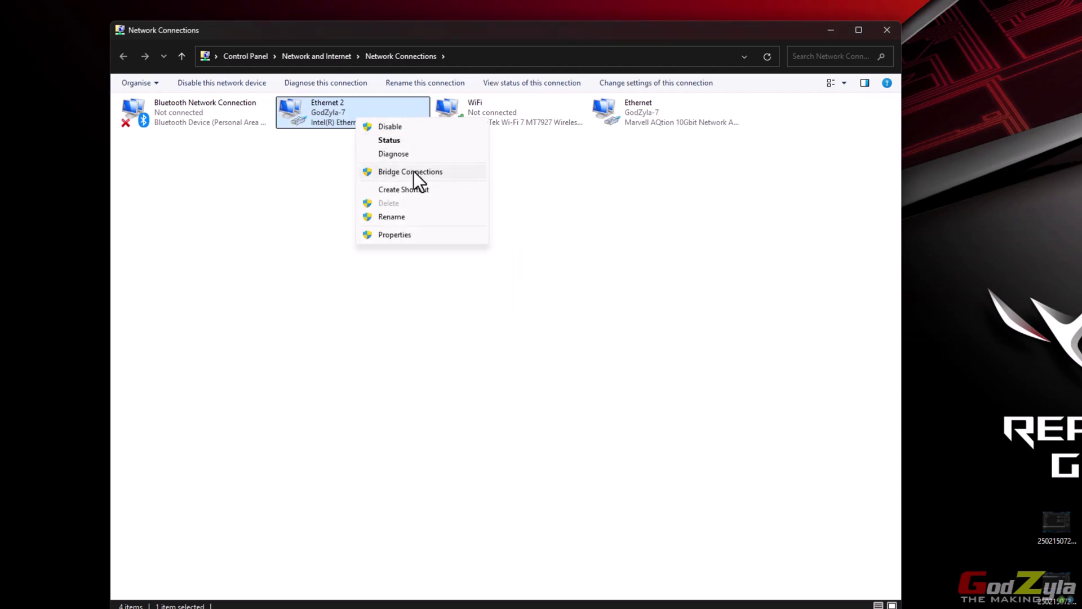
left_click(403, 233)
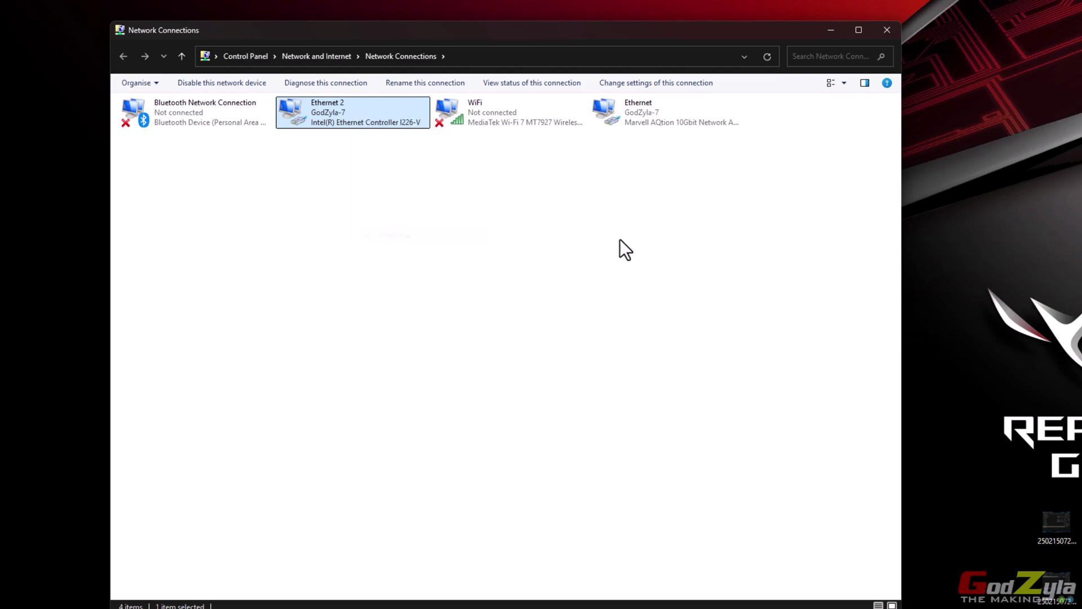
left_click_drag(282, 102, 529, 118)
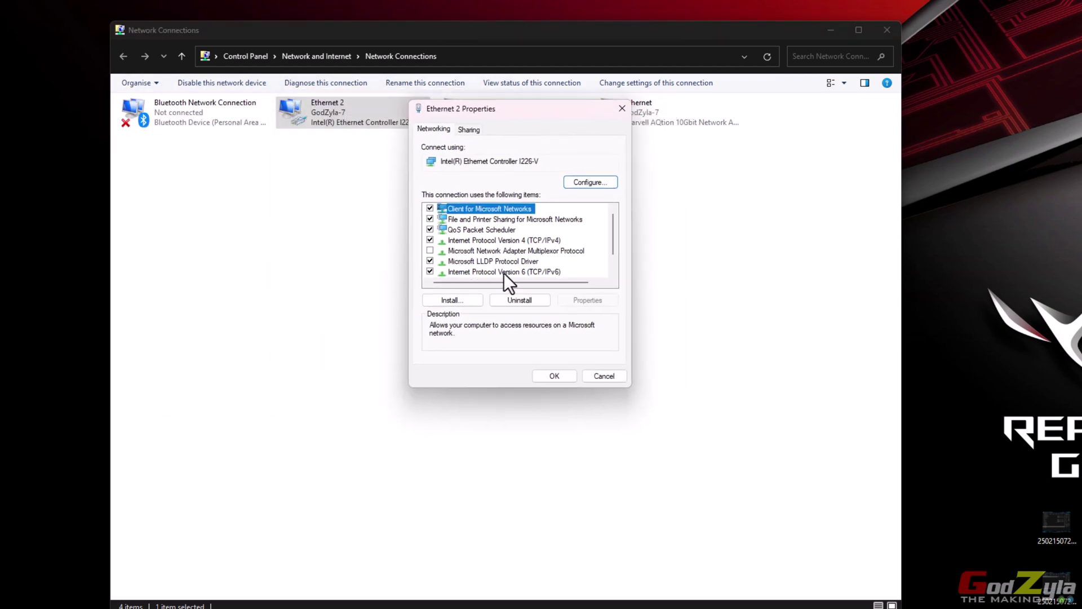
left_click(590, 183)
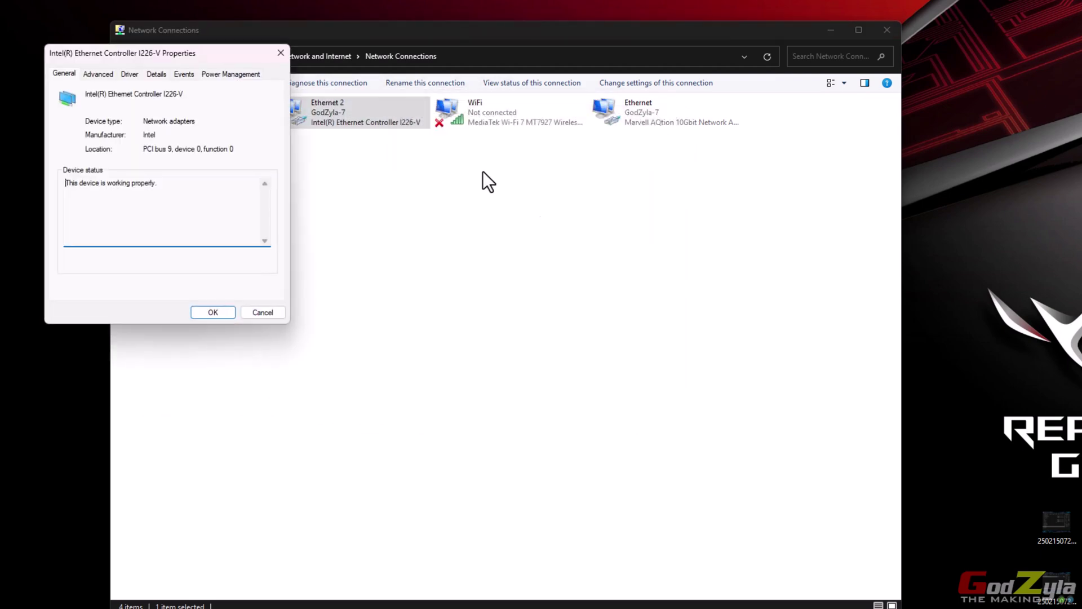
left_click_drag(230, 47, 614, 120)
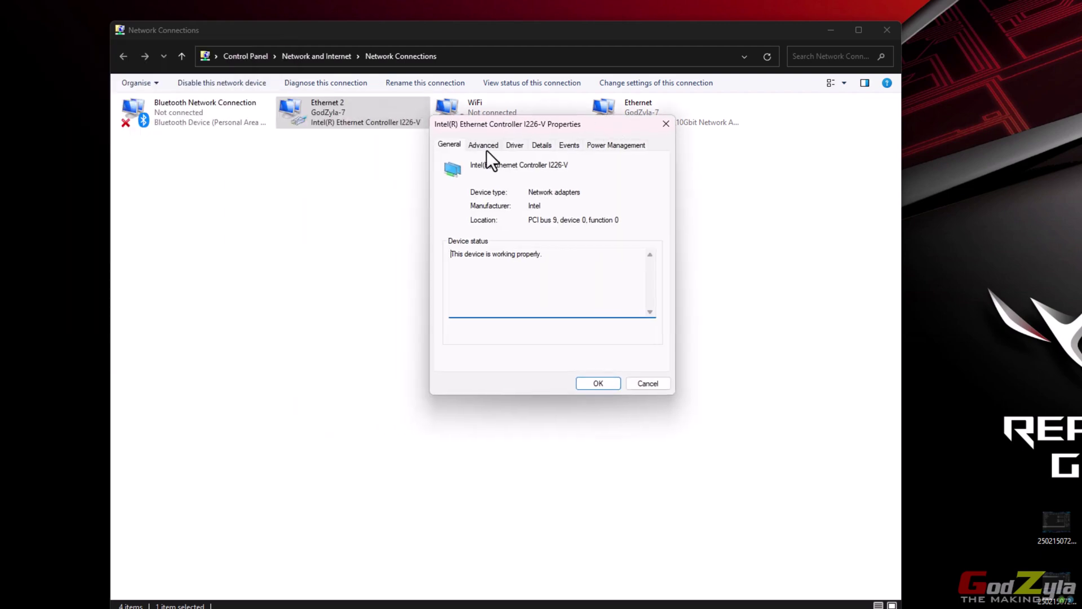
Set the Intel I226-V controller's Speed & Duplex advanced property to 2.5 Gbps Full Duplex and apply it
left_click(485, 147)
left_click_drag(550, 232, 550, 265)
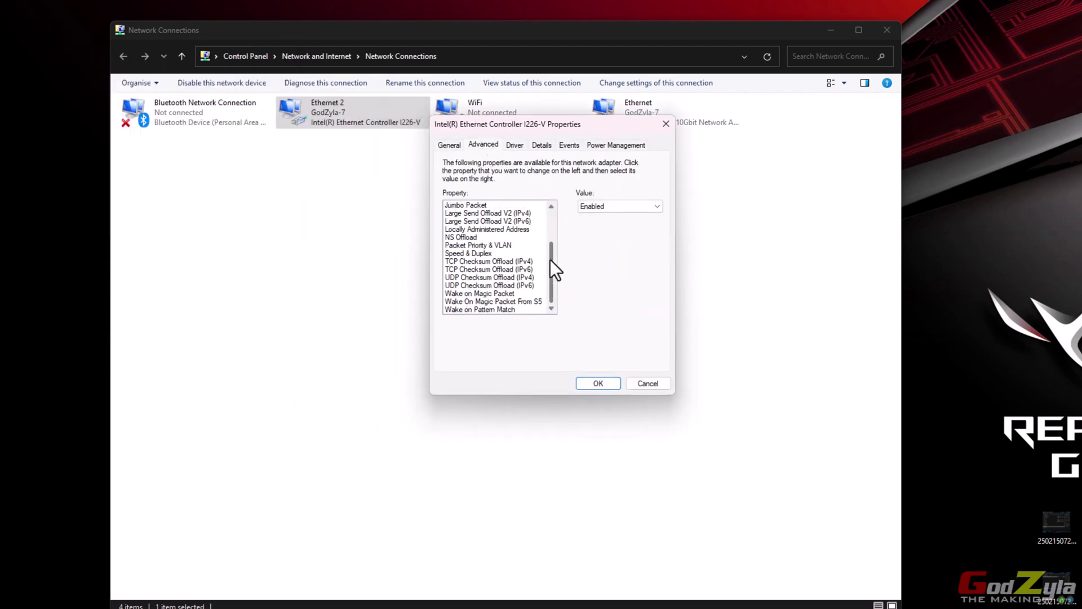
left_click(508, 253)
left_click(631, 208)
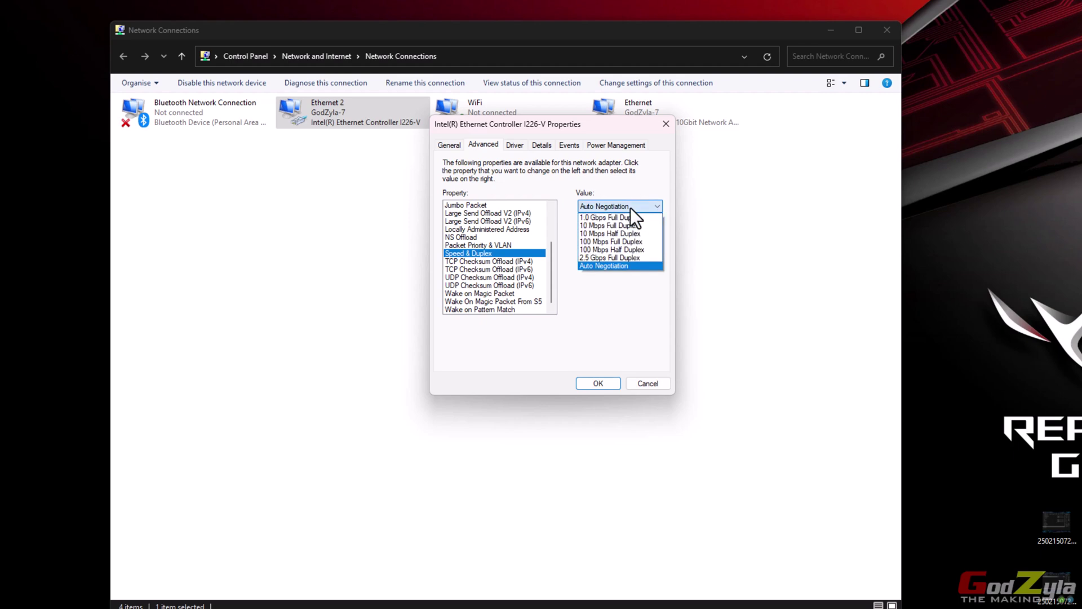
left_click(630, 257)
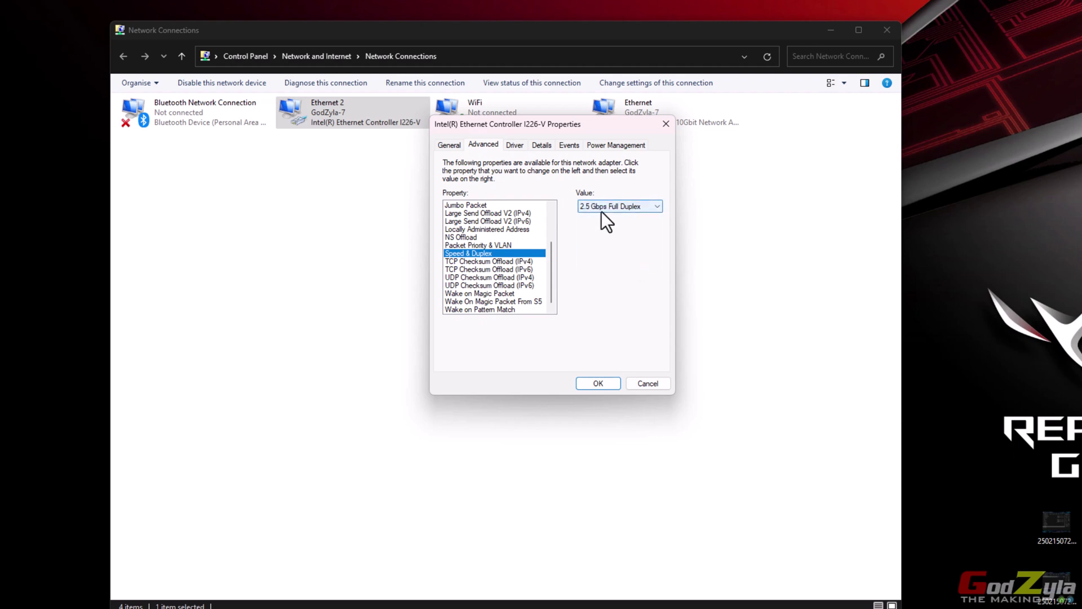
left_click(598, 385)
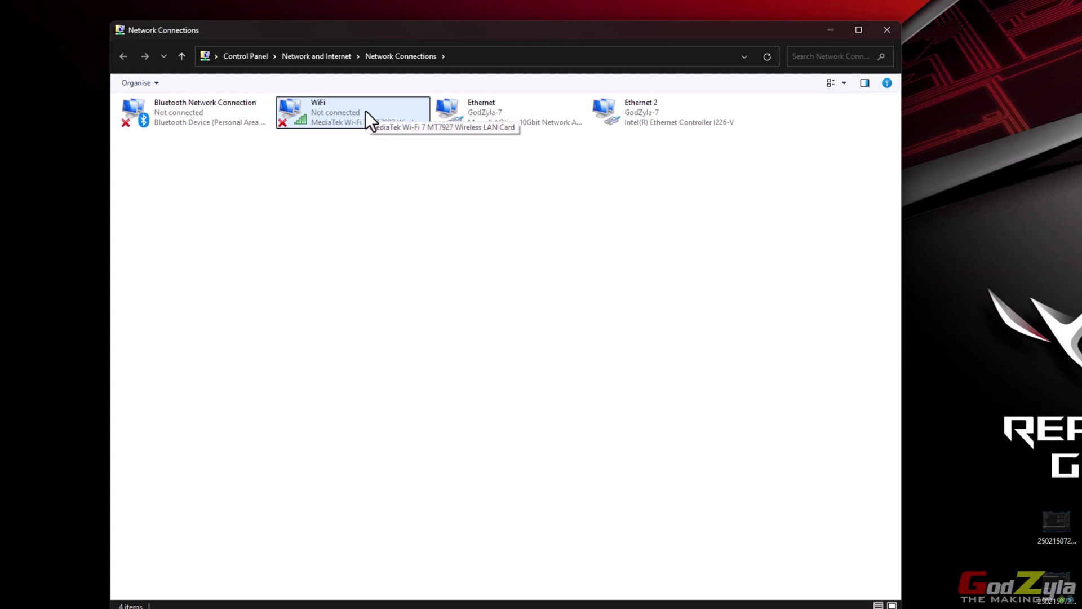
Open the WiFi adapter's properties, move the dialog clear of the adapter entries and open the MediaTek Wi-Fi 7 card's hardware configuration
right_click(340, 116)
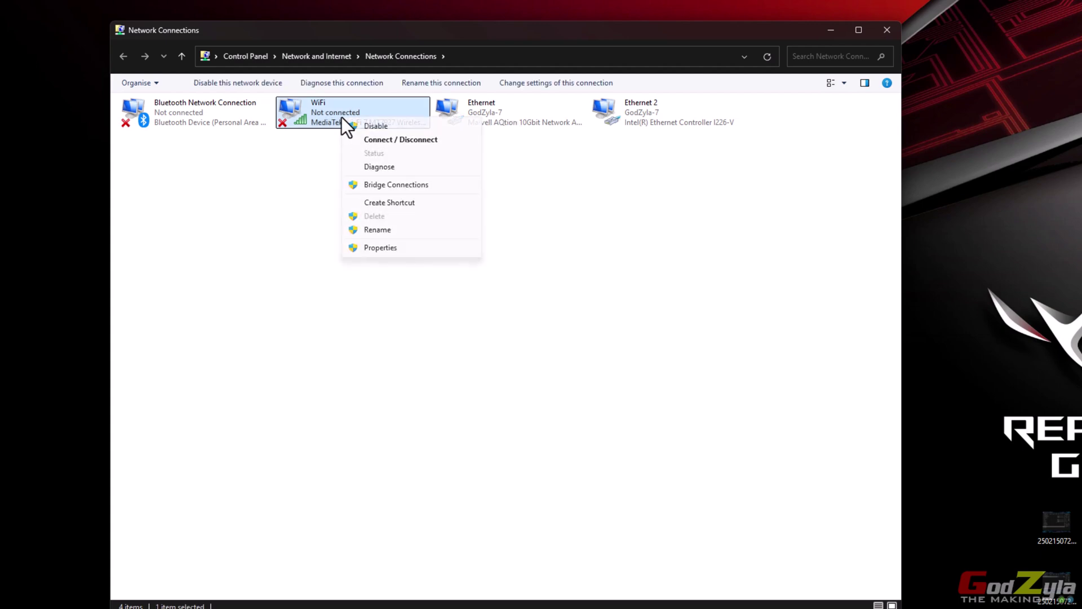
left_click(361, 138)
right_click(343, 117)
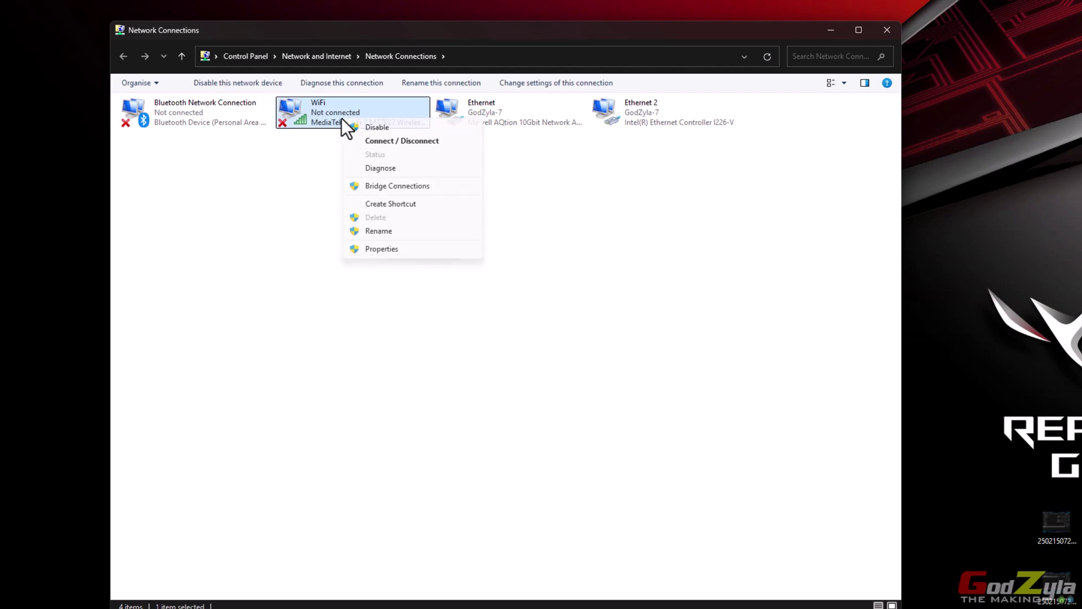
left_click(397, 249)
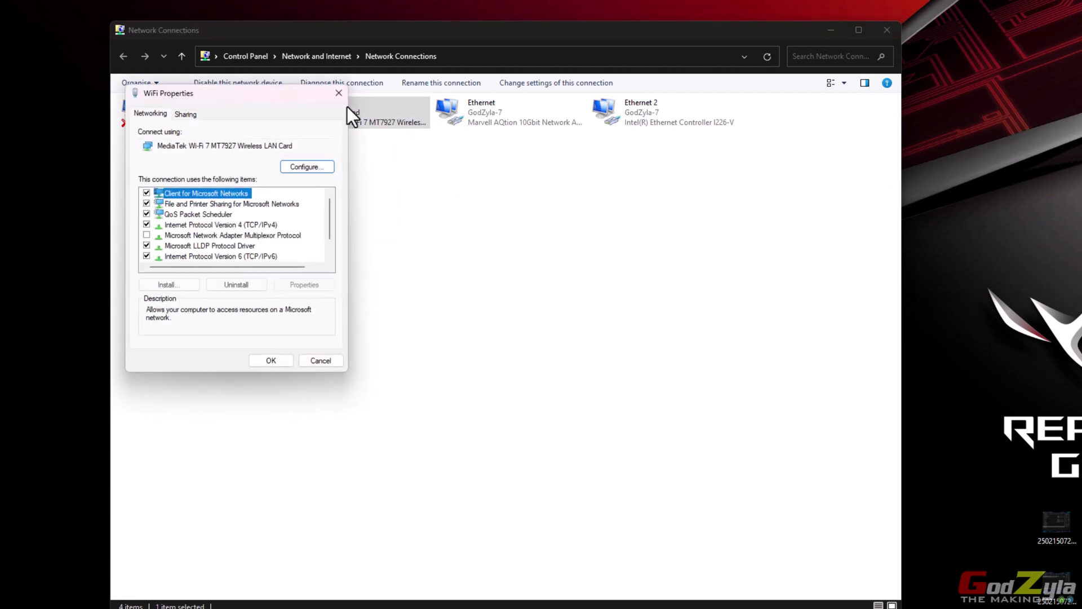
left_click_drag(273, 97, 624, 154)
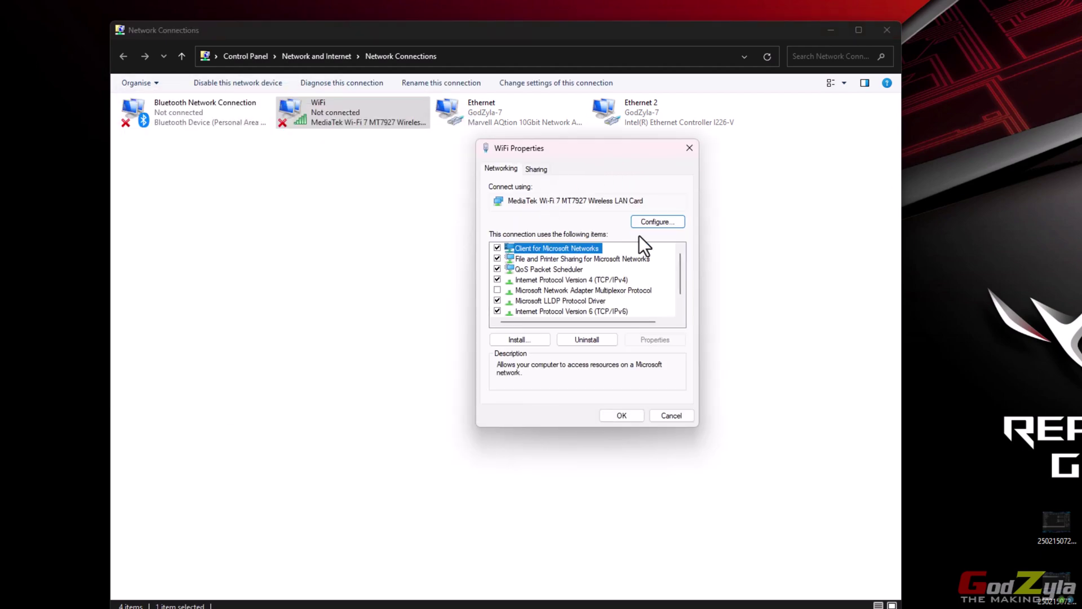
left_click(658, 221)
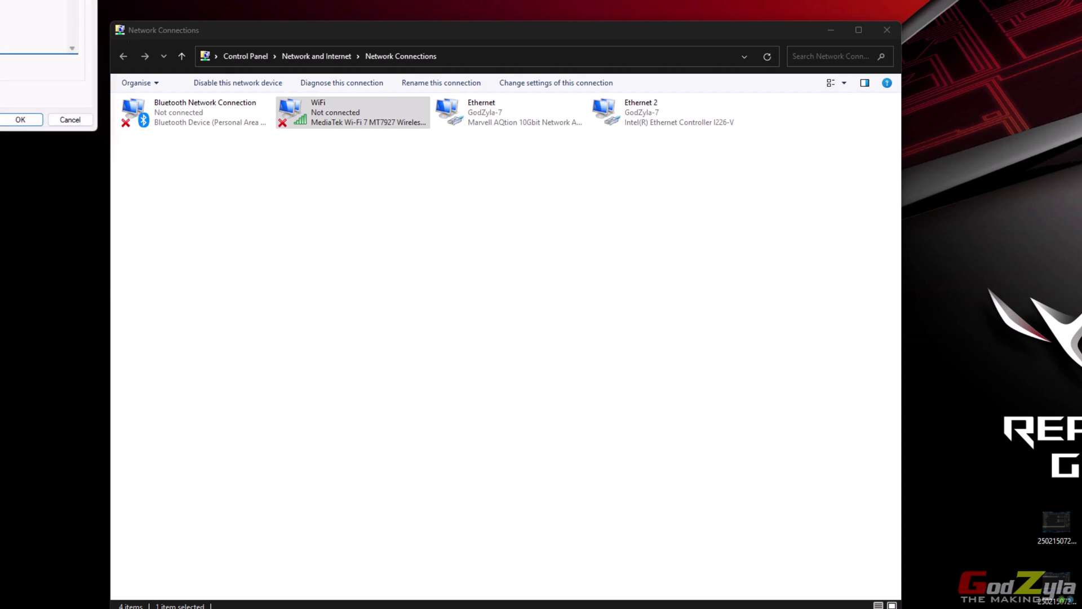
Review the Preferred Band options in the MediaTek Wi-Fi 7 card's advanced properties, choose No Preference and accept the dialog
left_click_drag(3, 3, 539, 169)
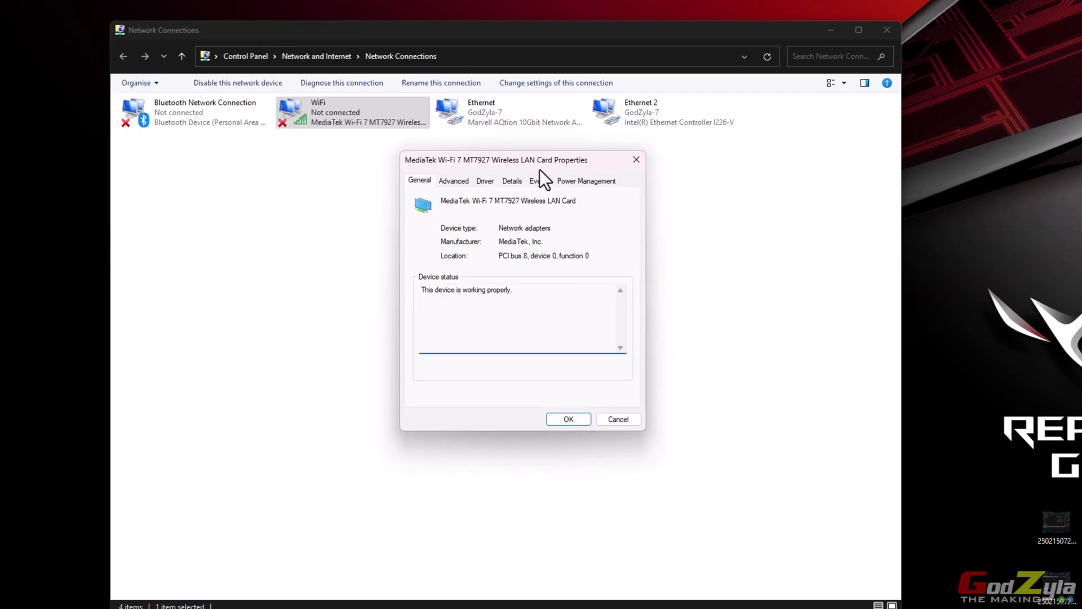
left_click(454, 180)
left_click_drag(522, 257, 522, 266)
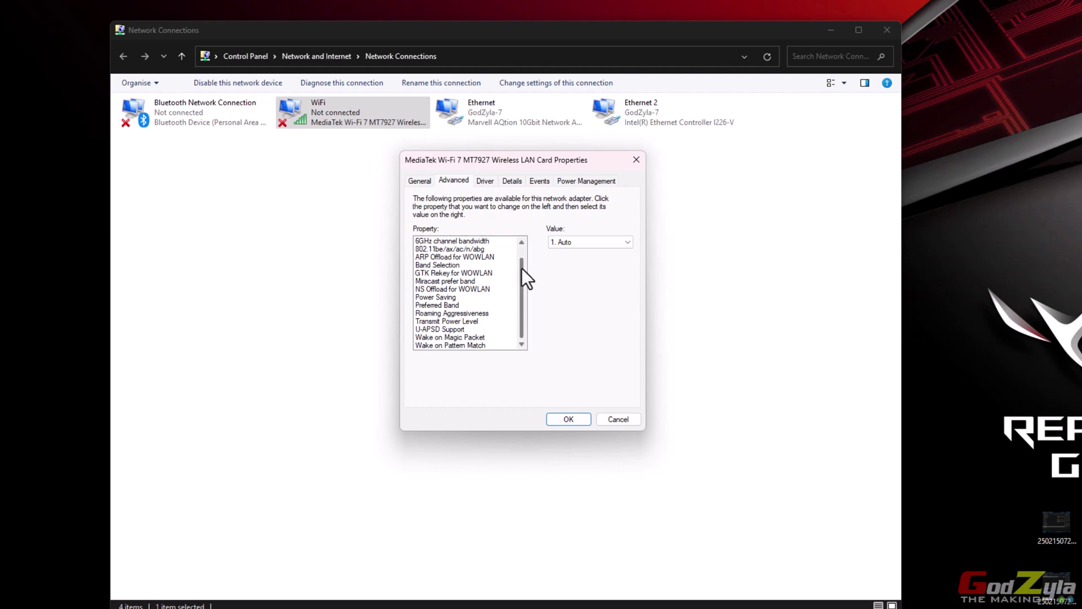
left_click(449, 306)
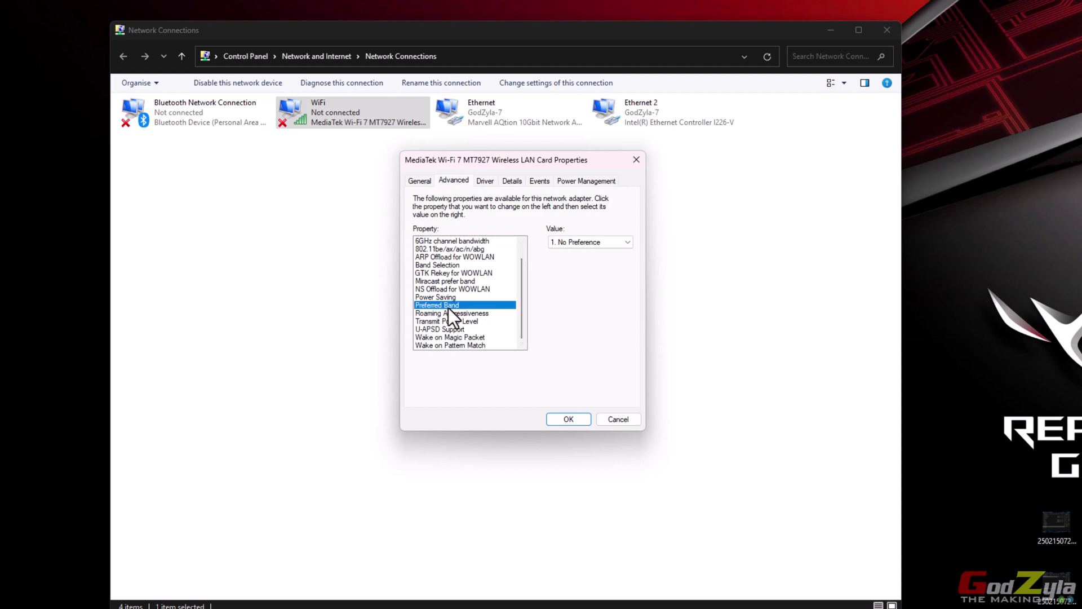
left_click(627, 242)
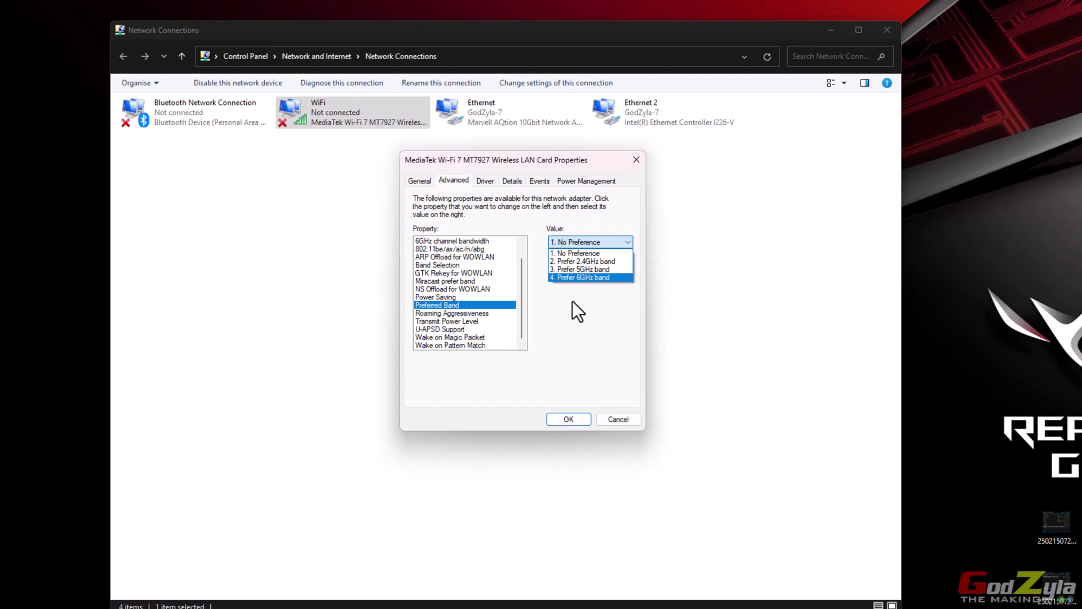
left_click(587, 252)
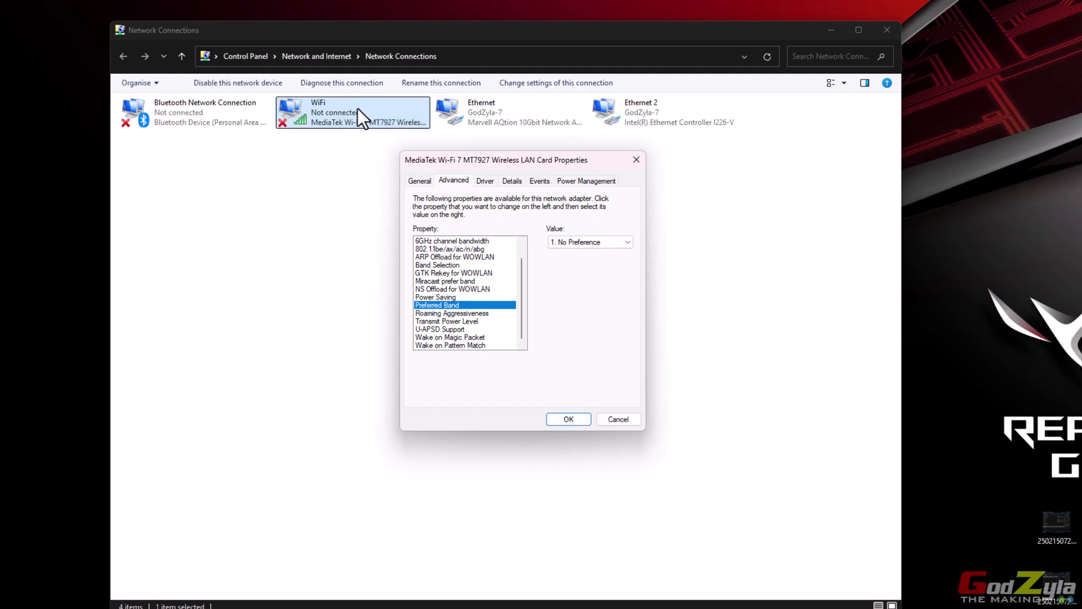
left_click(565, 419)
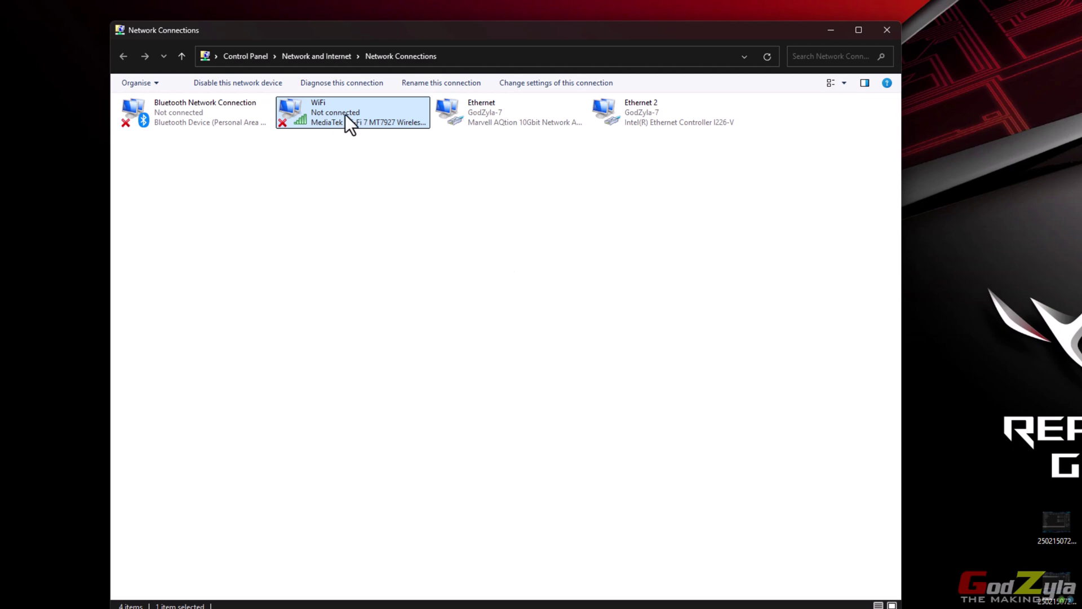
left_click(533, 124)
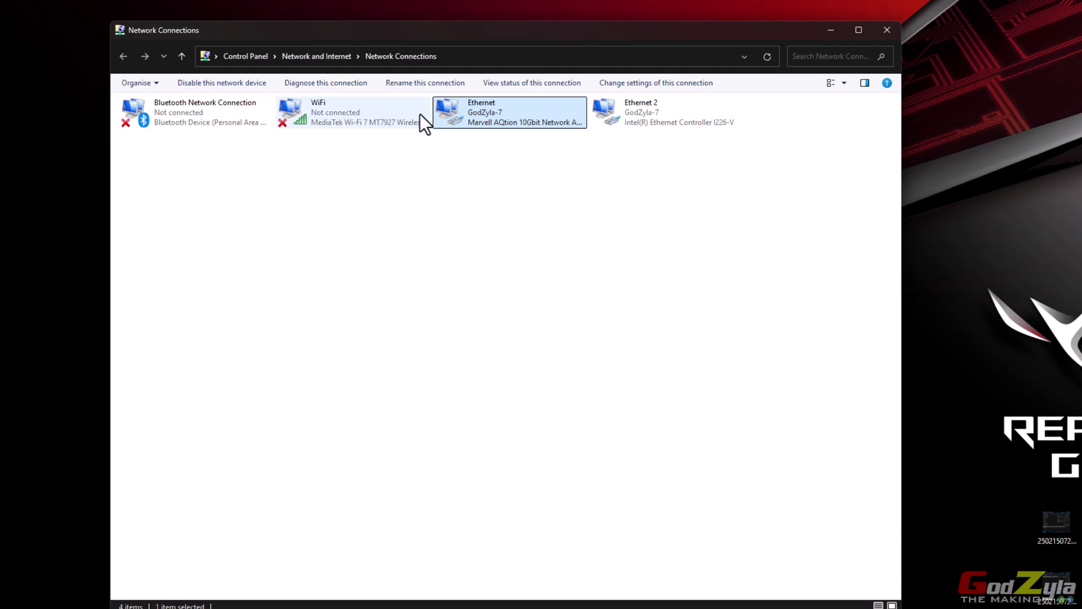
left_click(662, 126)
left_click(516, 124)
left_click(652, 124)
left_click(515, 122)
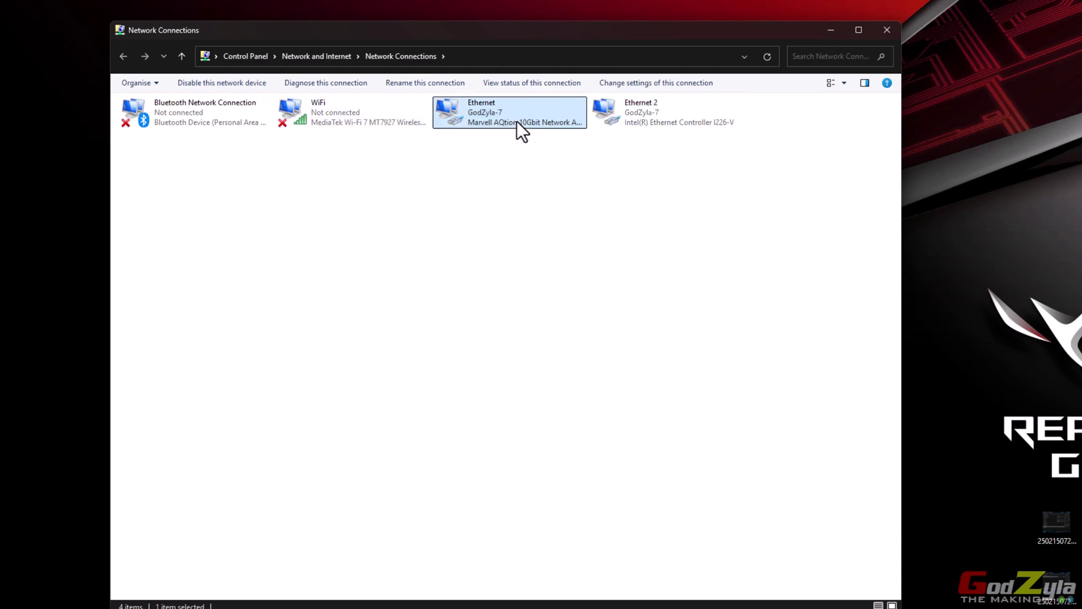
left_click(652, 123)
left_click(574, 124)
left_click(671, 117)
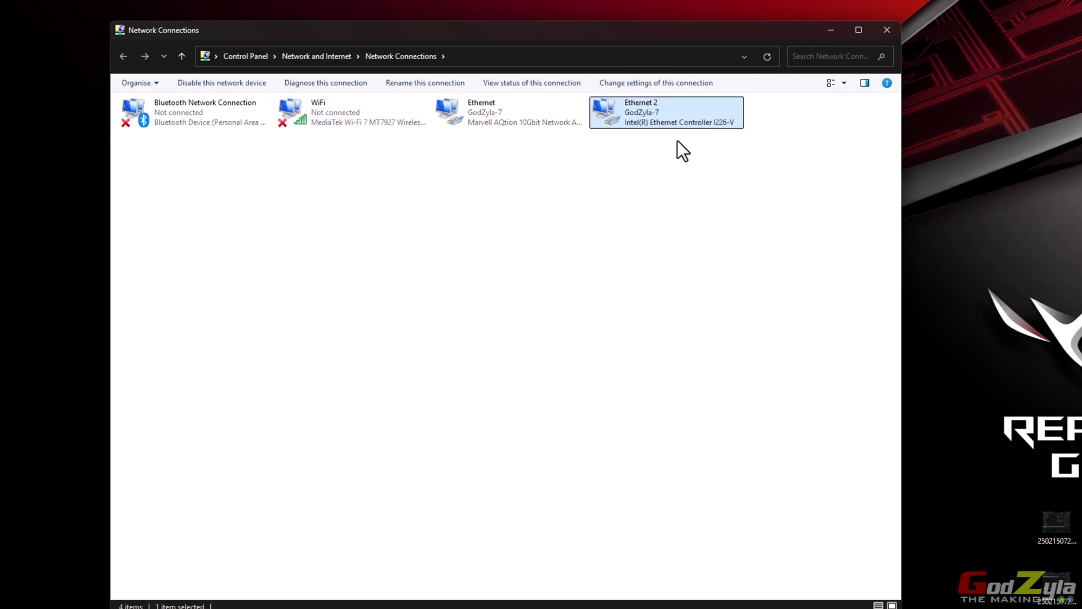
left_click(565, 119)
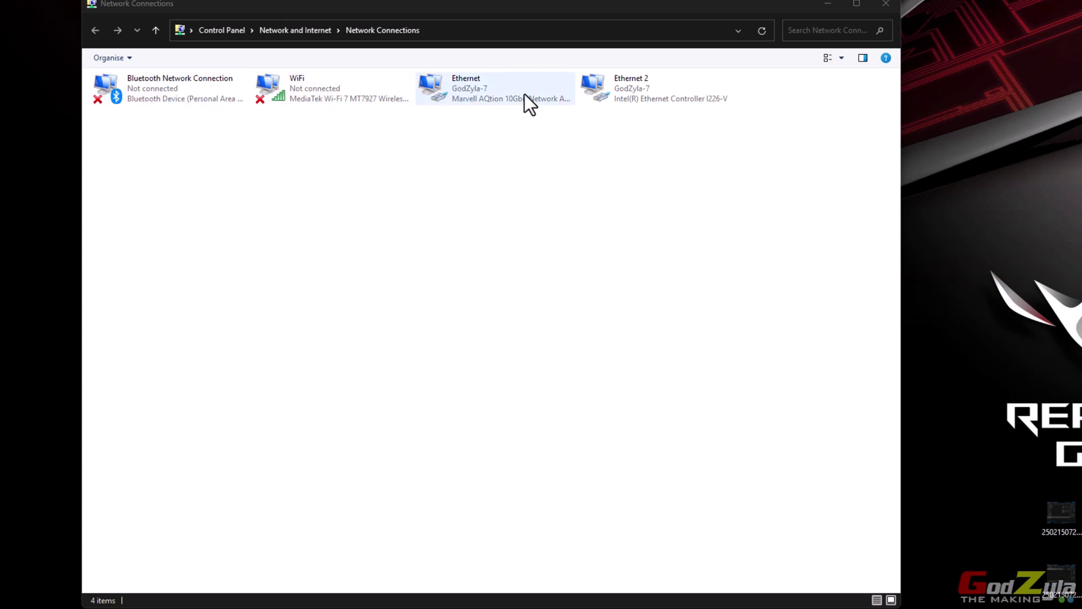
Set the Ethernet adapter's Internet Protocol Version 6 properties to obtain the DNS server address automatically
right_click(500, 96)
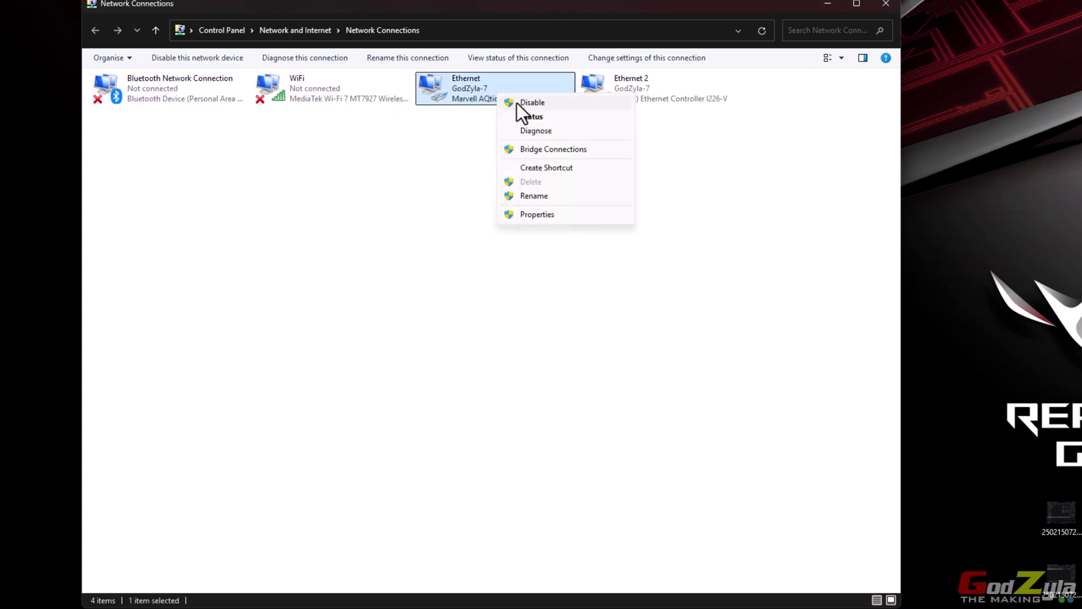
left_click(546, 215)
left_click_drag(235, 66, 561, 114)
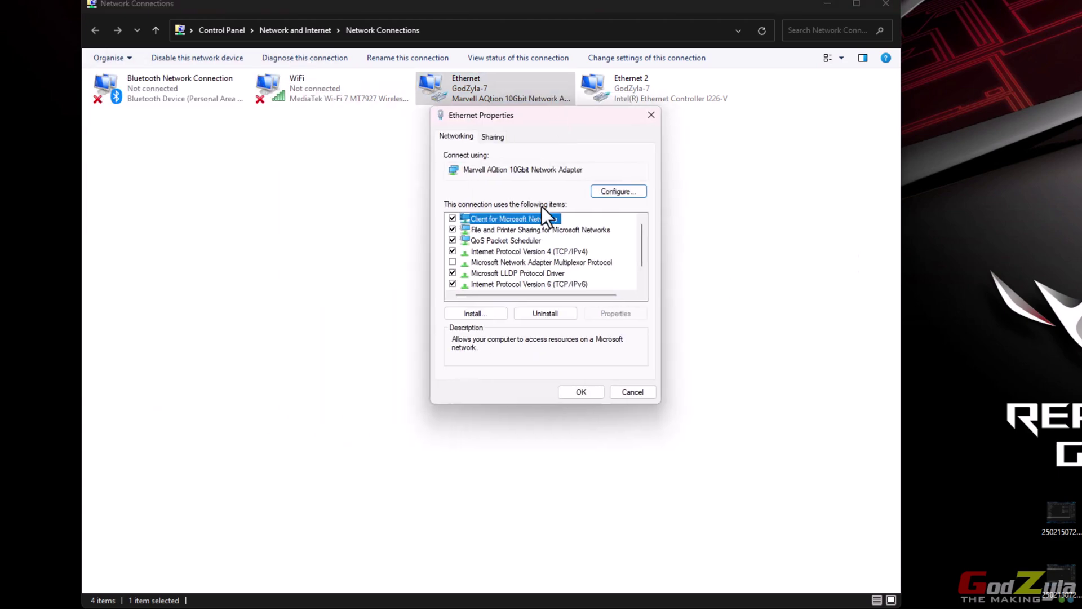
double_click(550, 285)
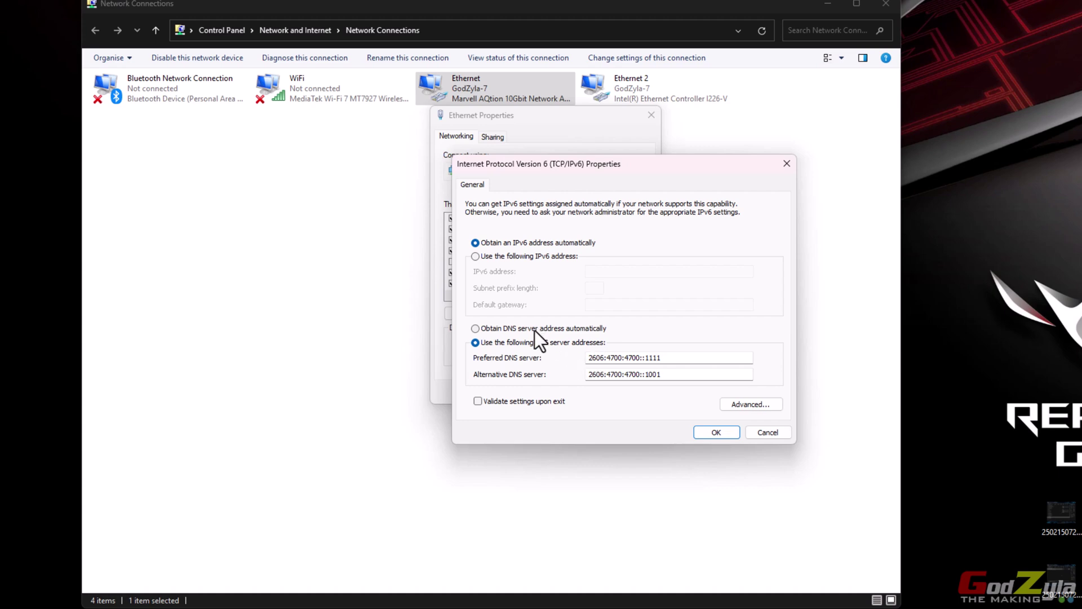
left_click(534, 330)
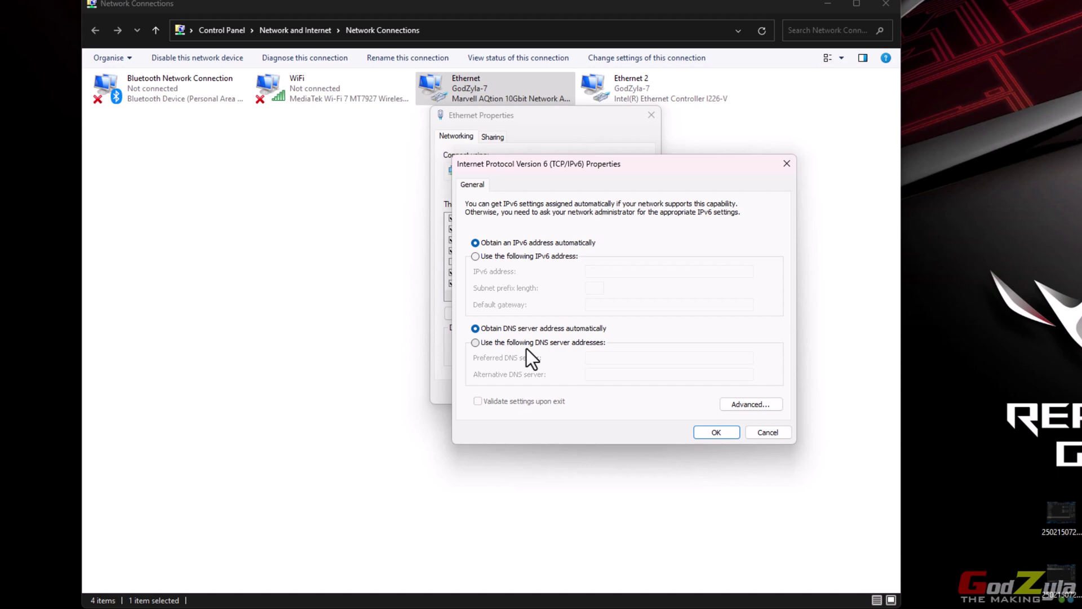
left_click(716, 433)
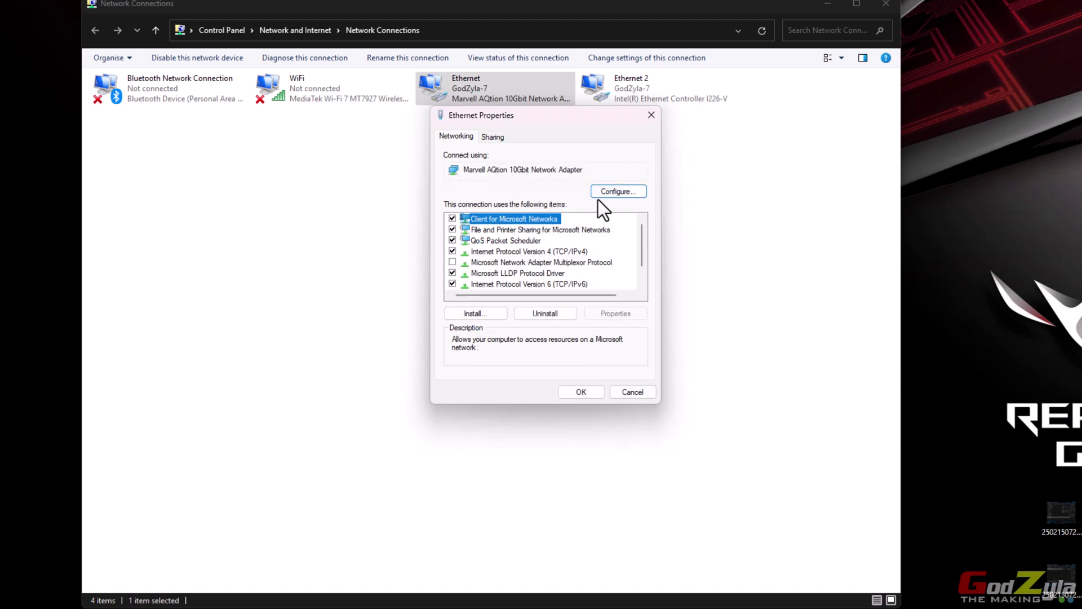
Open the Marvell AQtion 10Gbit adapter's hardware configuration, move the dialog into view and select the Speed & Duplex advanced property
left_click(599, 193)
left_click(639, 303)
left_click_drag(169, 5, 580, 150)
left_click(497, 167)
left_click_drag(572, 254, 572, 303)
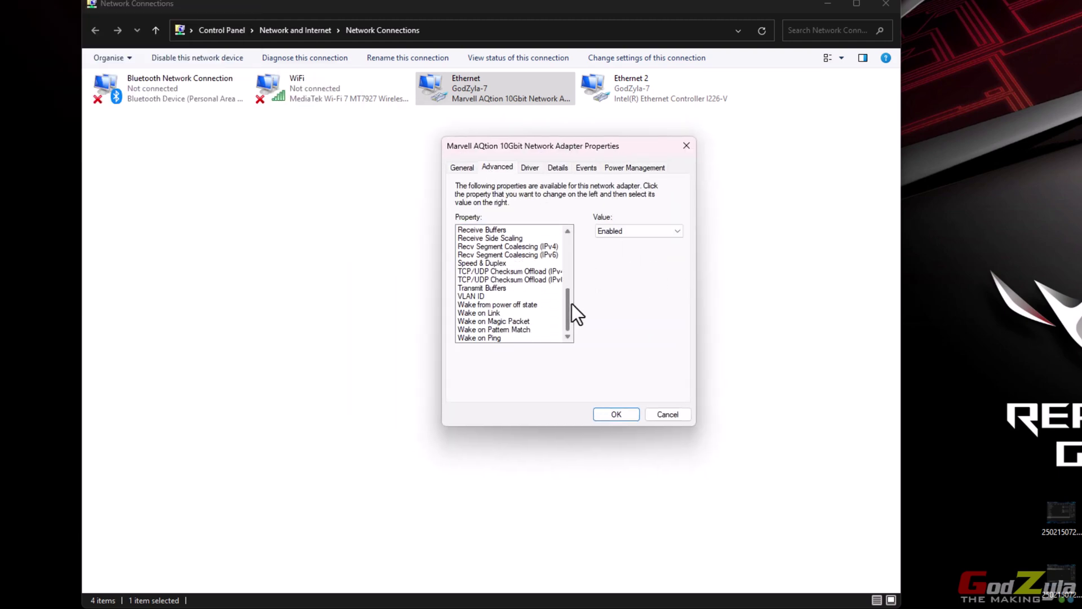
left_click(484, 264)
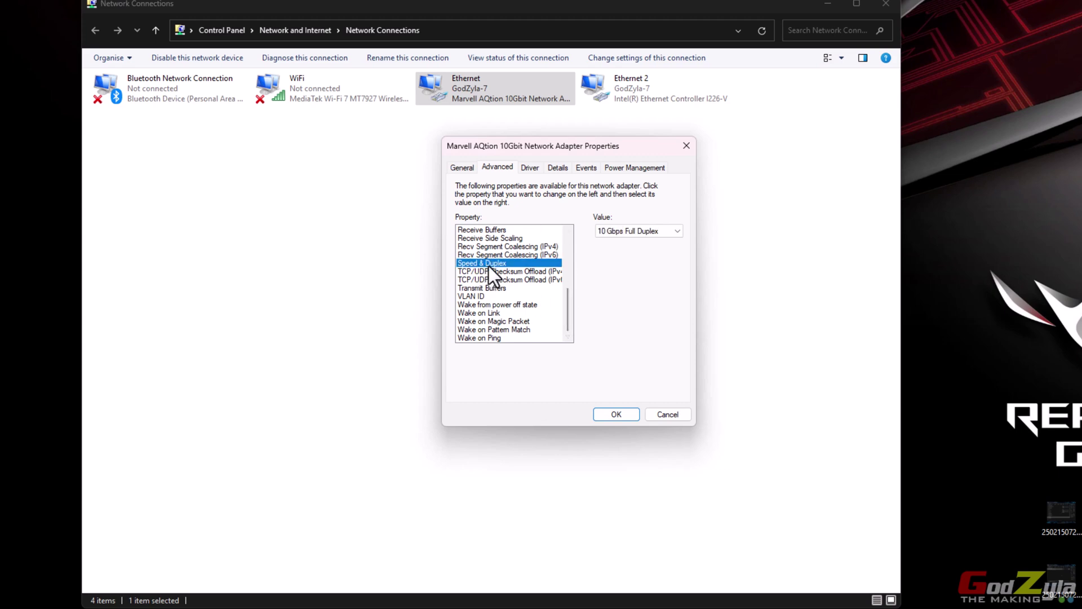